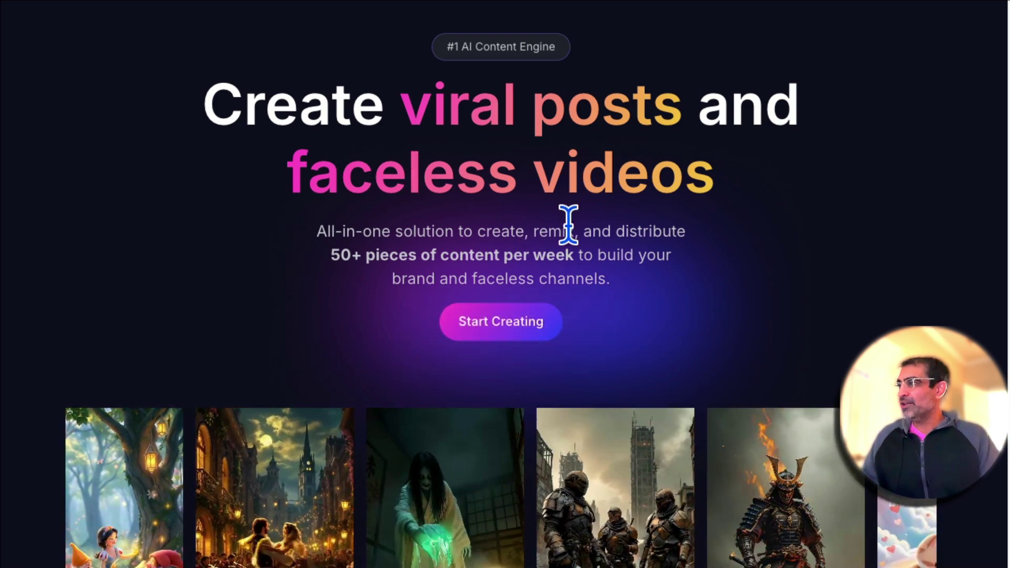
- Highlight 'remix' and '50+ pieces' in the landing page tagline and scroll down the page
drag(524, 229, 586, 231)
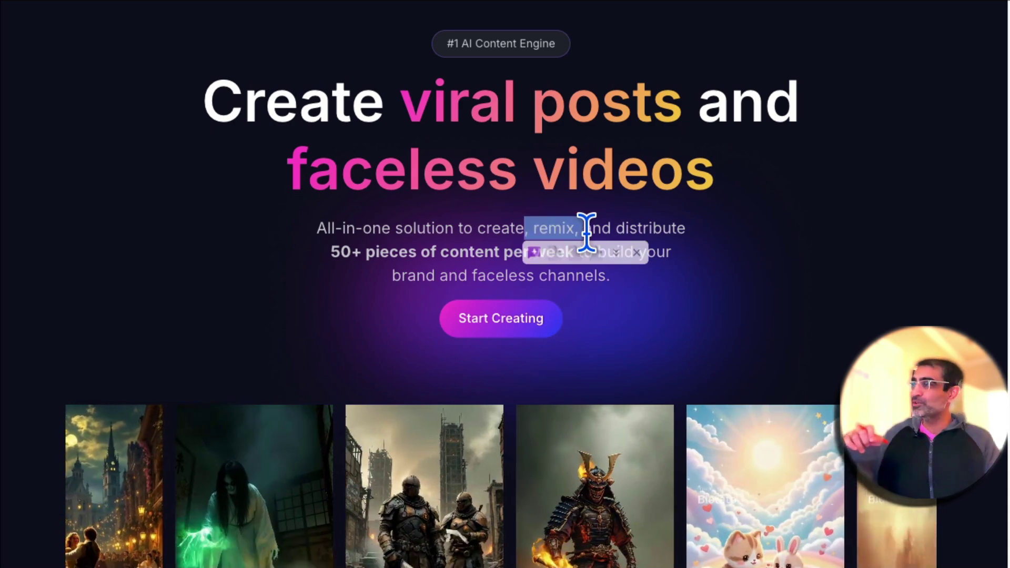
drag(330, 251, 406, 248)
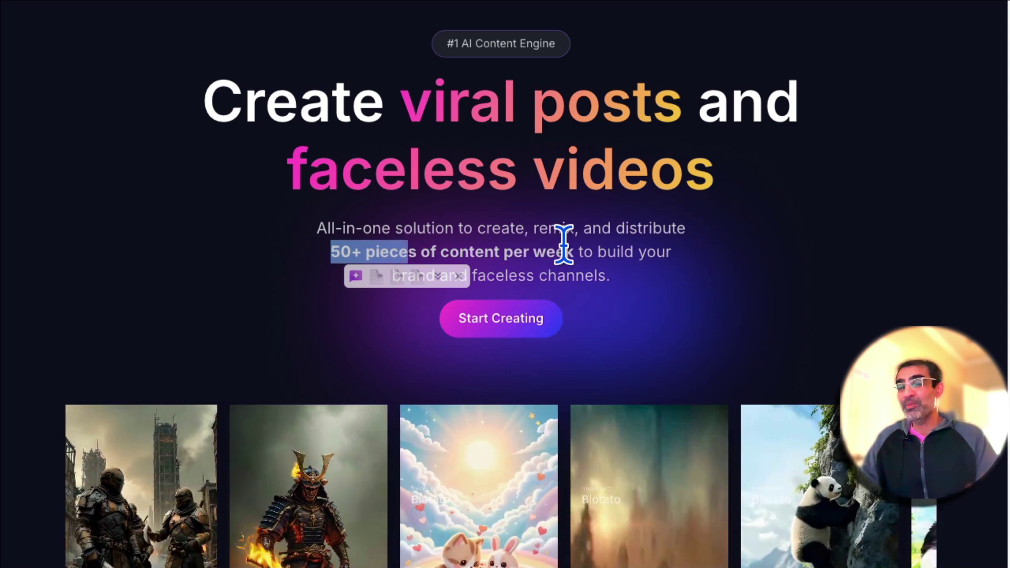
scroll(473, 210, up, 3)
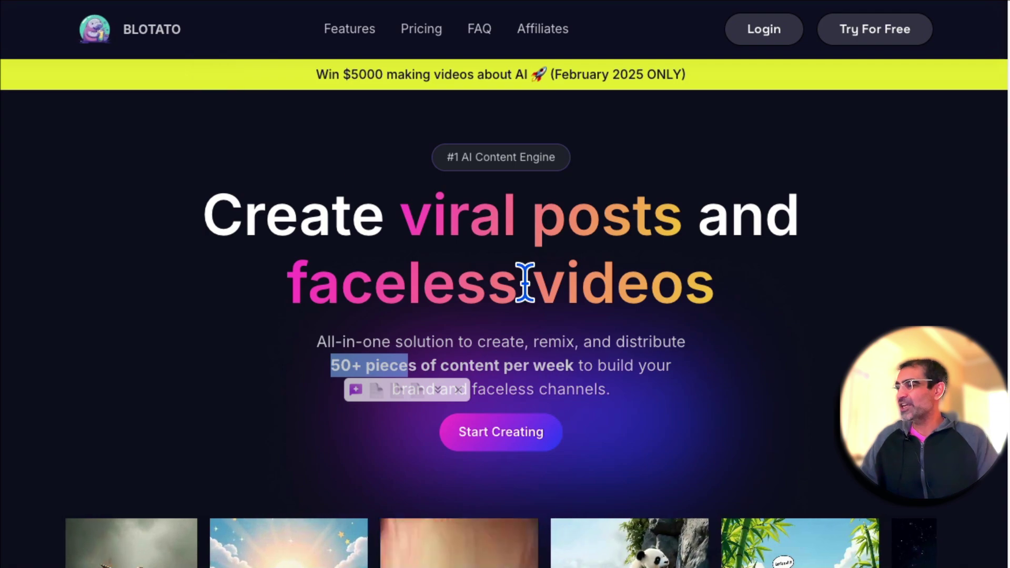
scroll(528, 295, down, 8)
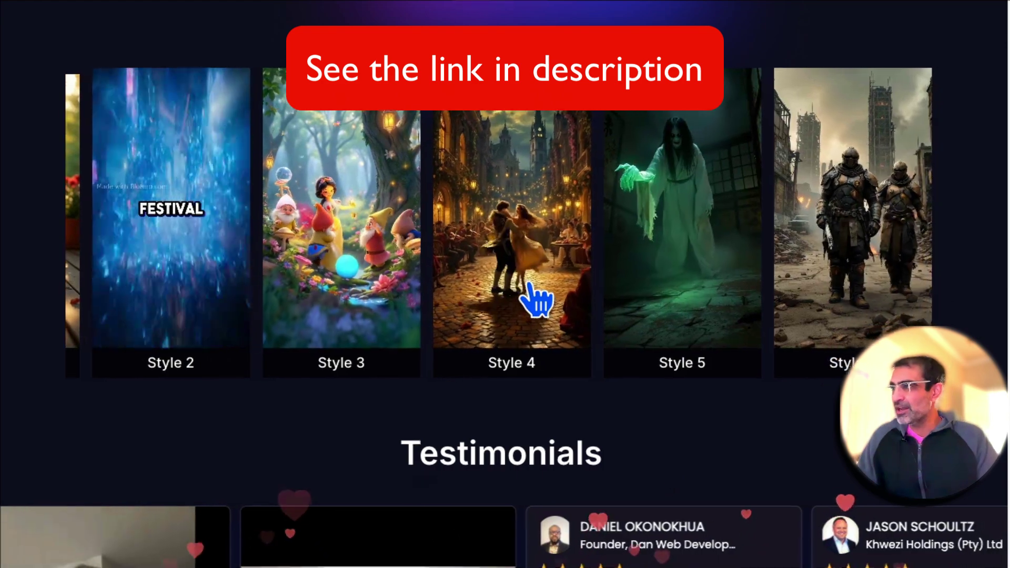
scroll(534, 299, down, 7)
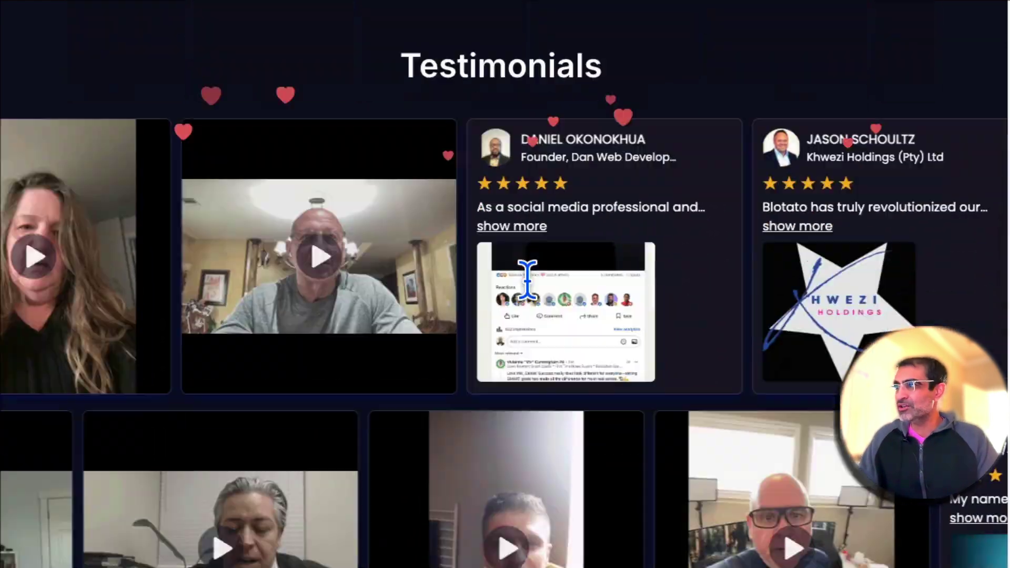
scroll(527, 279, down, 20)
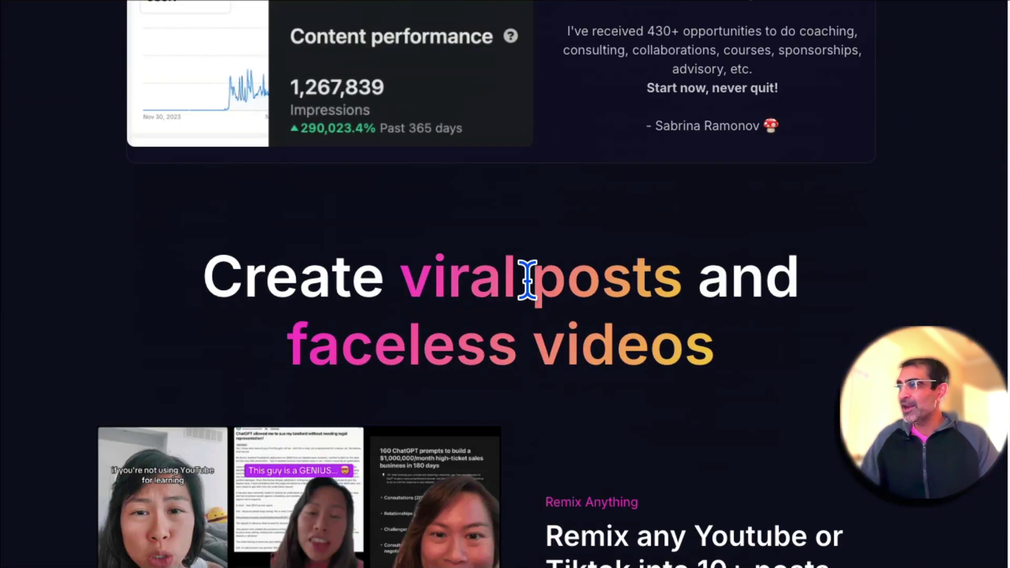
scroll(527, 279, down, 3)
- Highlight the faceless videos heading and scroll through the rest of the landing page
drag(448, 113, 656, 121)
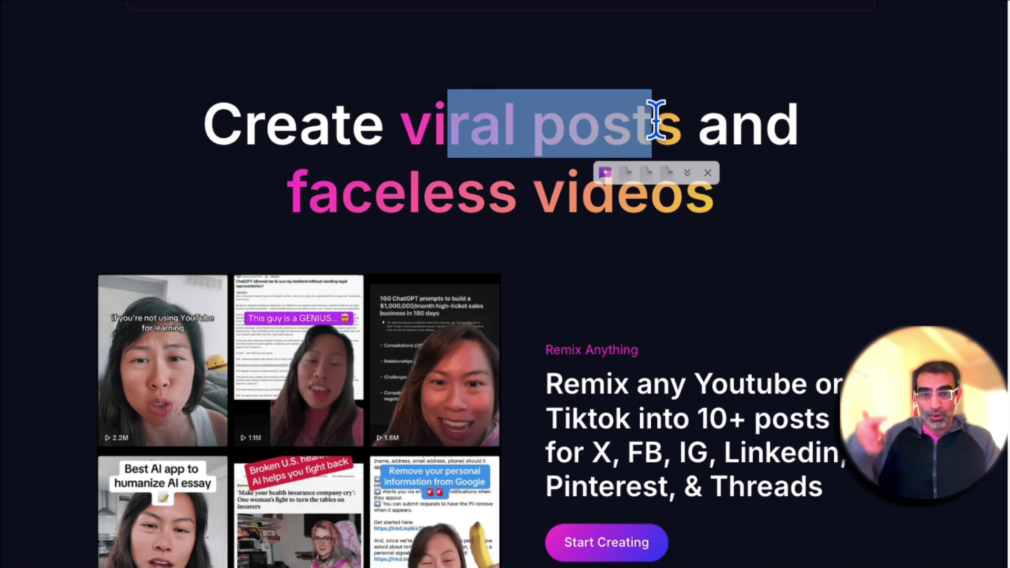
drag(341, 195, 616, 200)
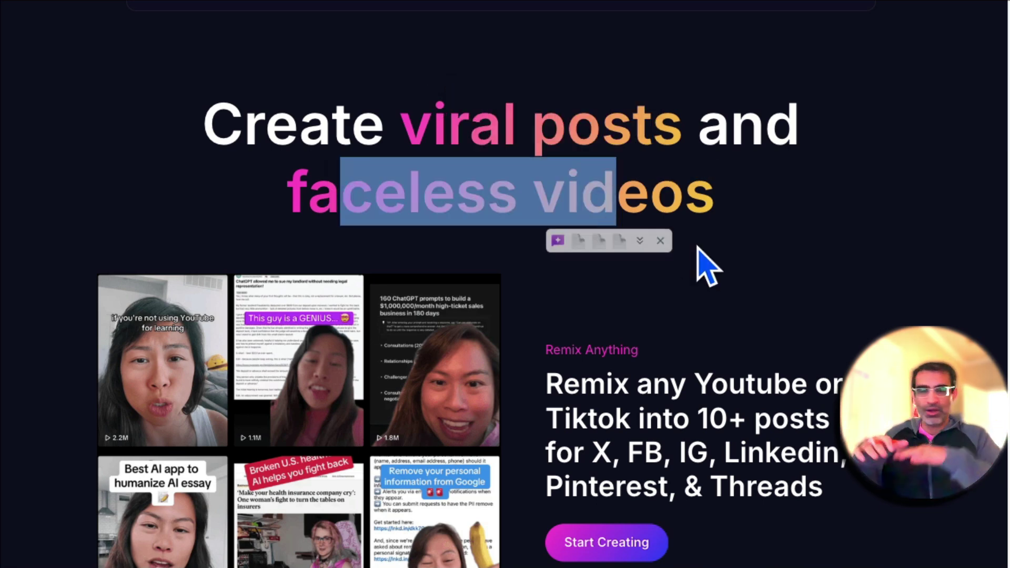
scroll(703, 266, down, 6)
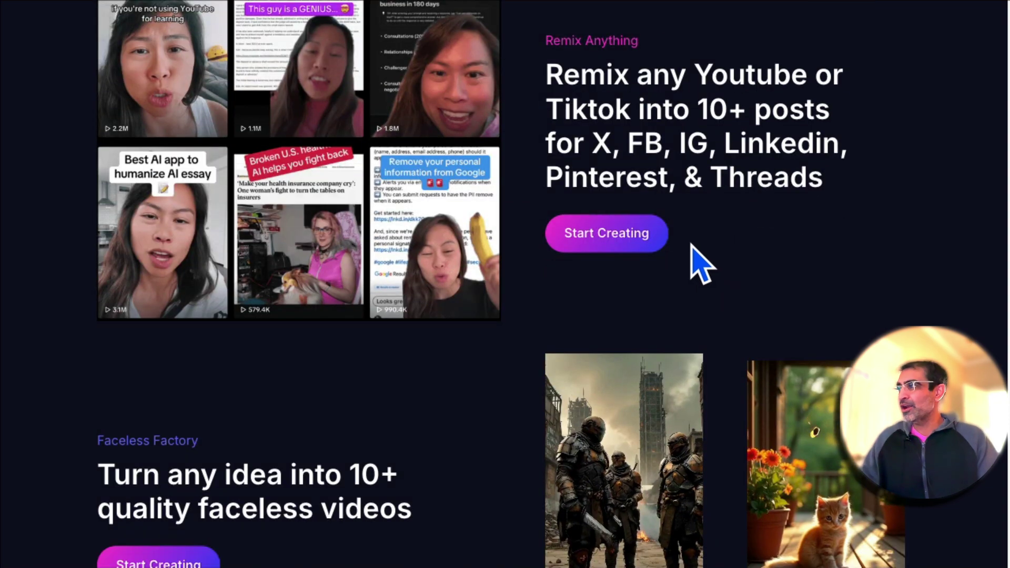
scroll(703, 264, down, 2)
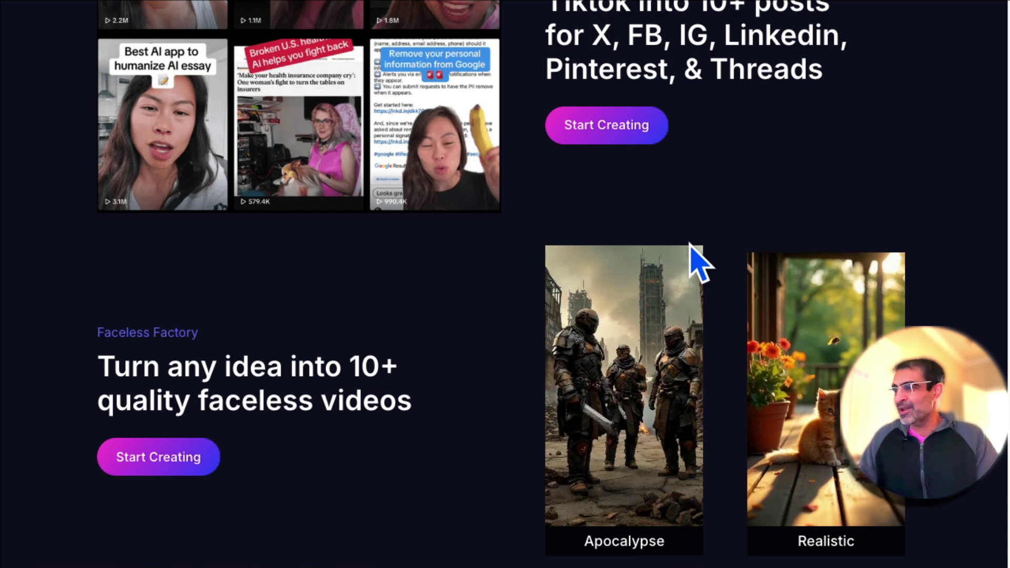
scroll(633, 270, down, 8)
scroll(633, 270, down, 8)
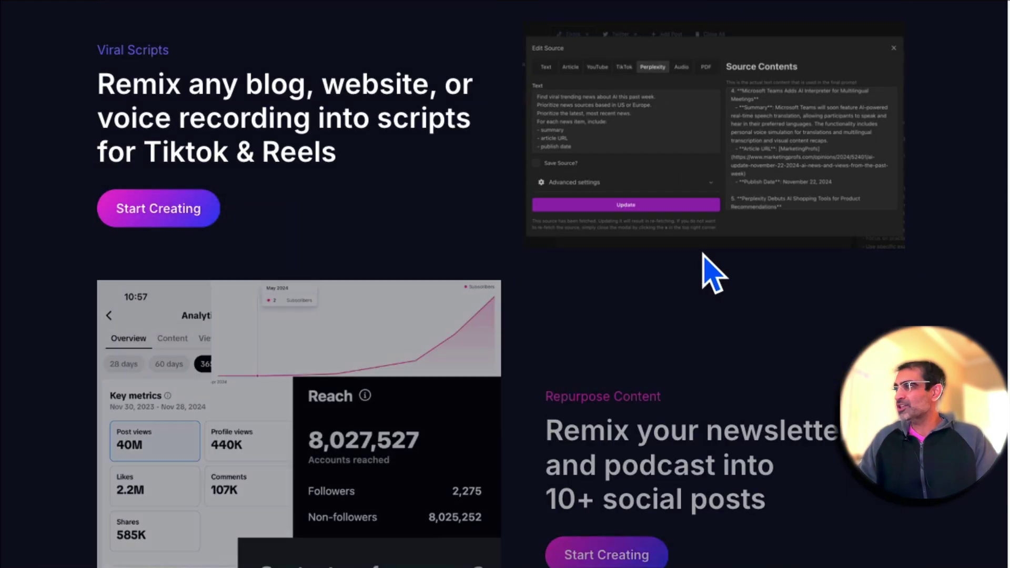
scroll(702, 256, up, 20)
click(704, 257)
scroll(701, 248, up, 3)
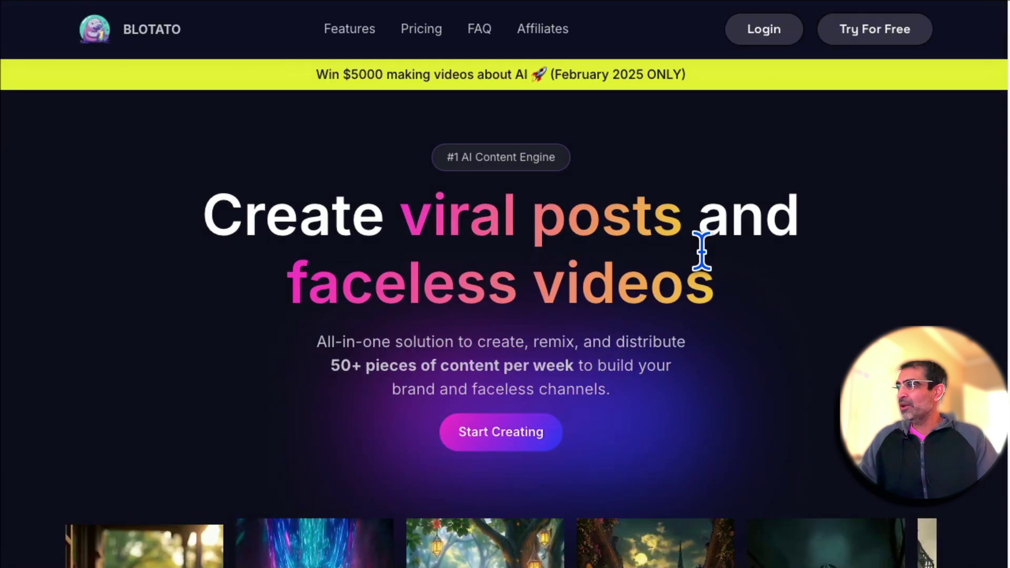
- Log in and review the Settings page's profile fields and social account connections
click(749, 40)
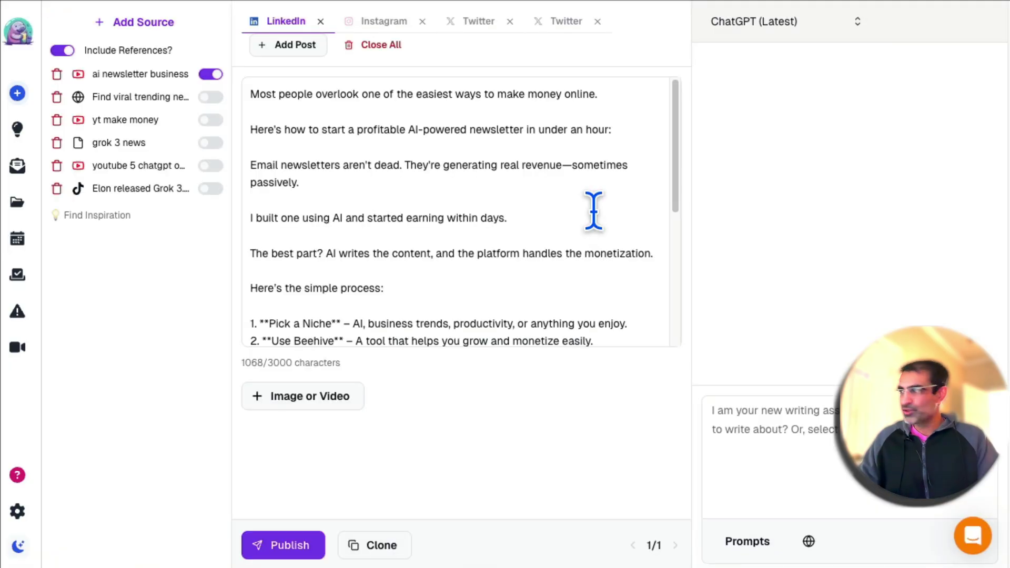
mouse_move(29, 68)
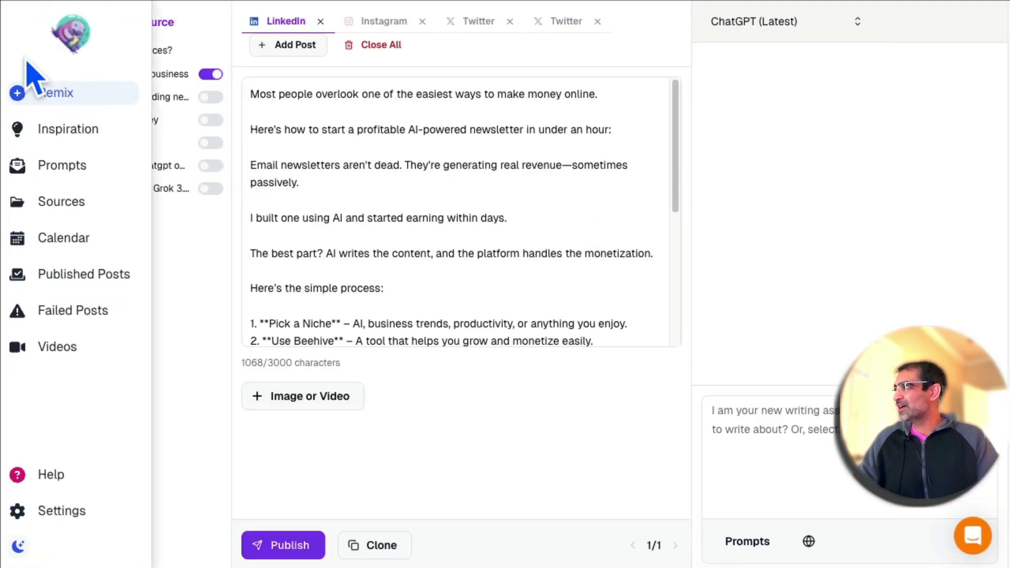
click(62, 518)
scroll(468, 323, down, 1)
scroll(467, 320, down, 9)
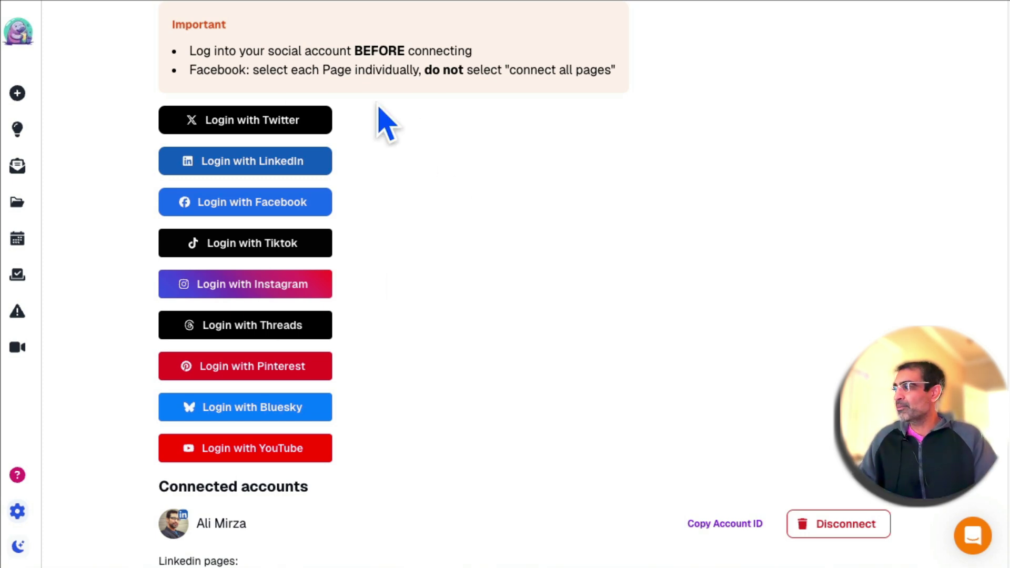
scroll(413, 313, up, 5)
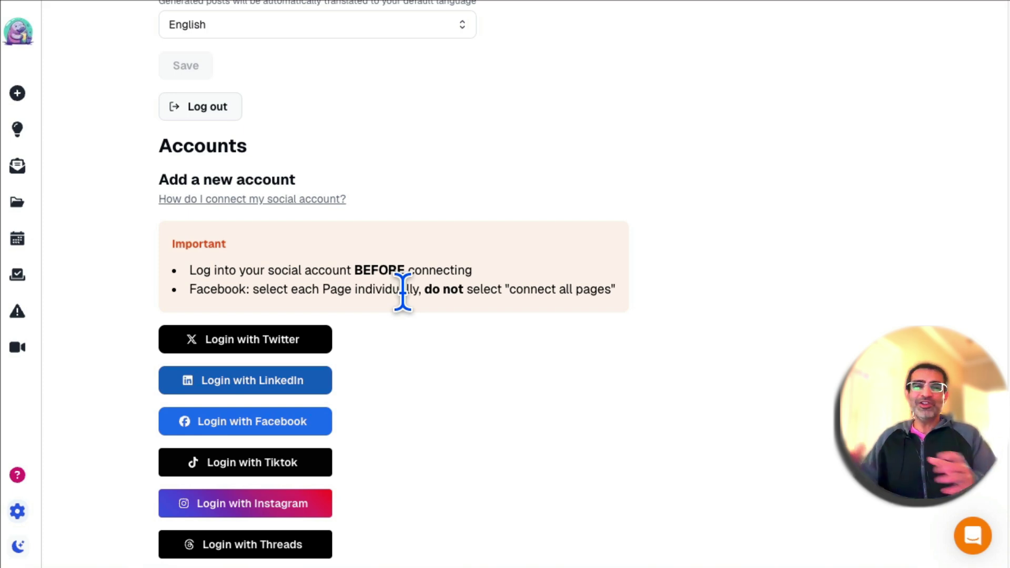
scroll(402, 291, down, 13)
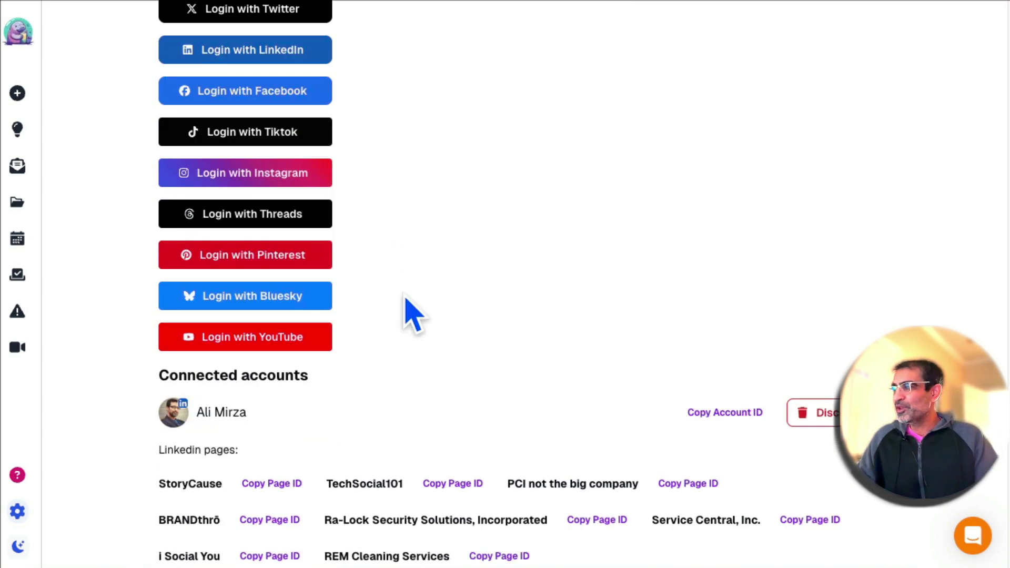
scroll(412, 311, up, 18)
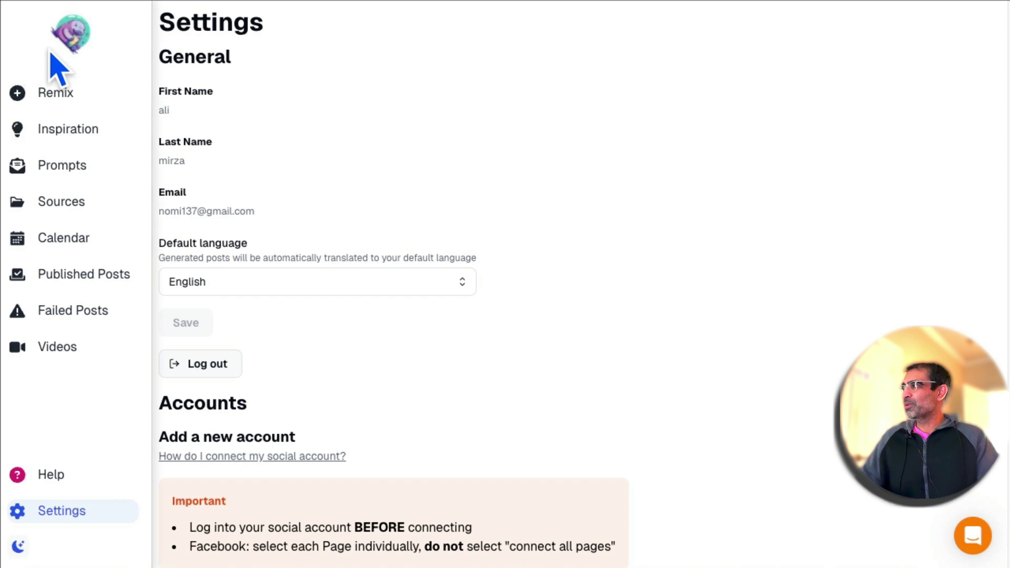
- Return to the Remix editor and switch off the ai newsletter business source
click(70, 95)
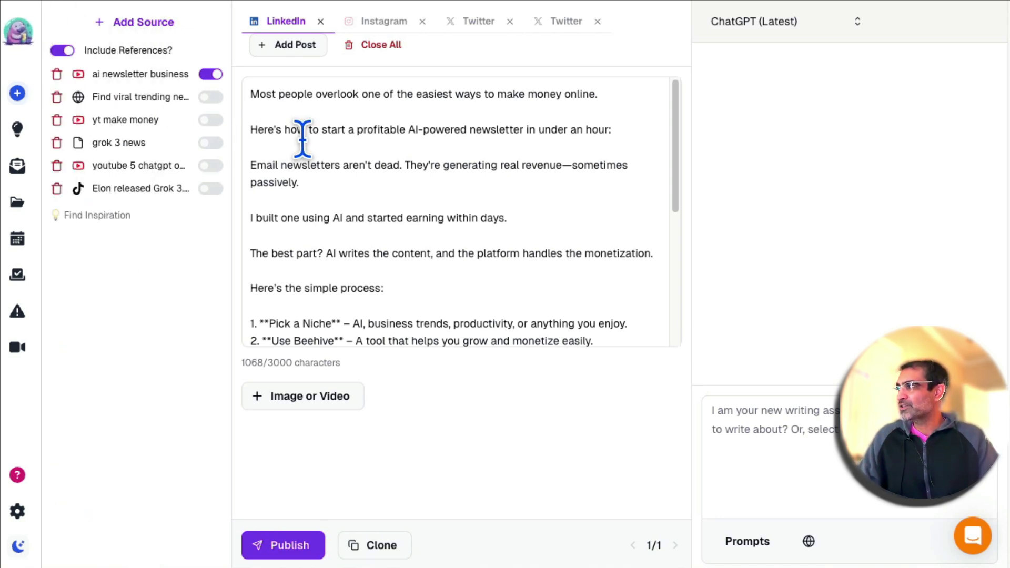
click(210, 74)
mouse_move(18, 100)
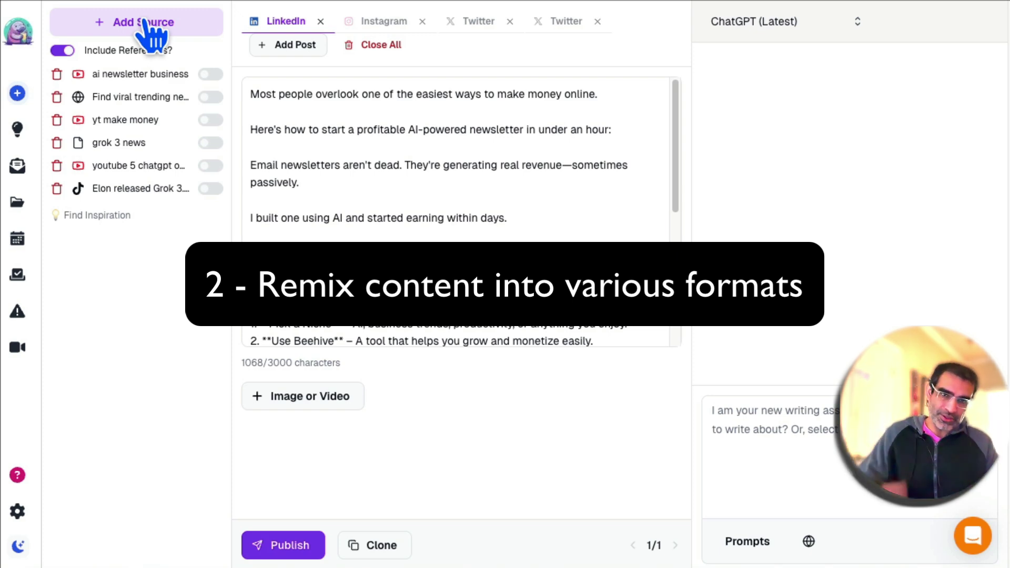
- Start a new source, compare the YouTube and TikTok types, and settle on Article with the URL field focused
click(143, 22)
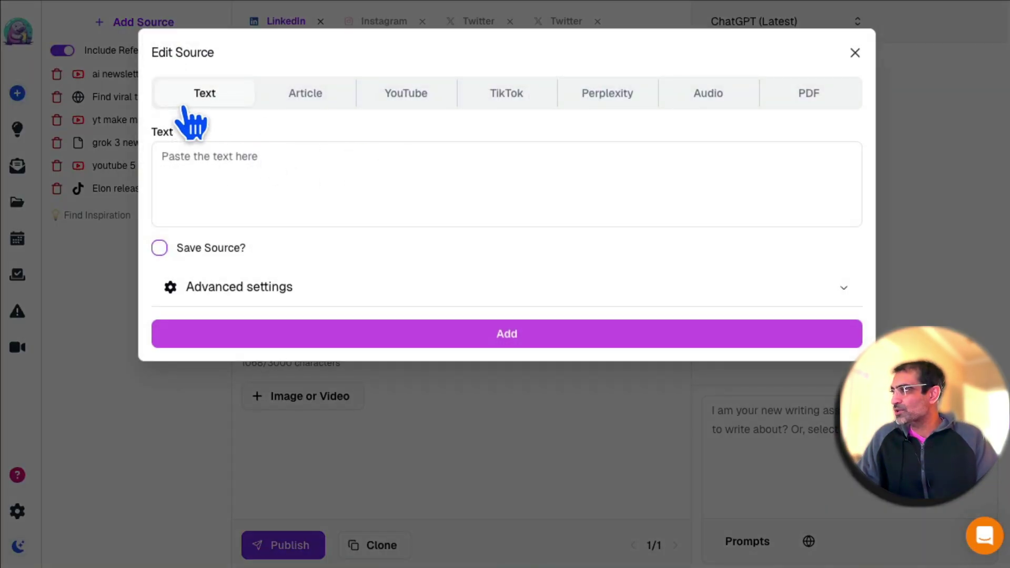
click(319, 105)
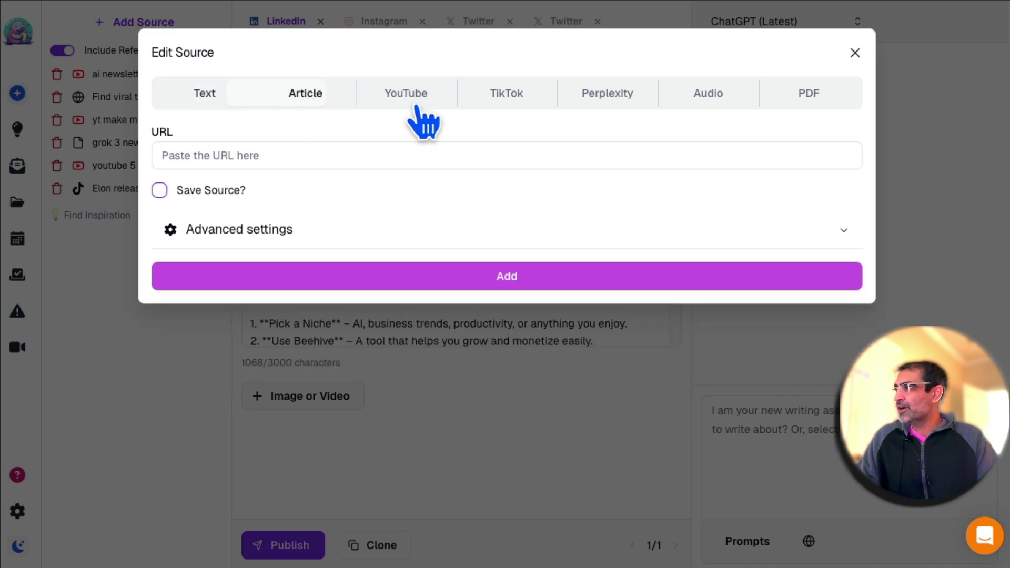
click(415, 105)
click(515, 107)
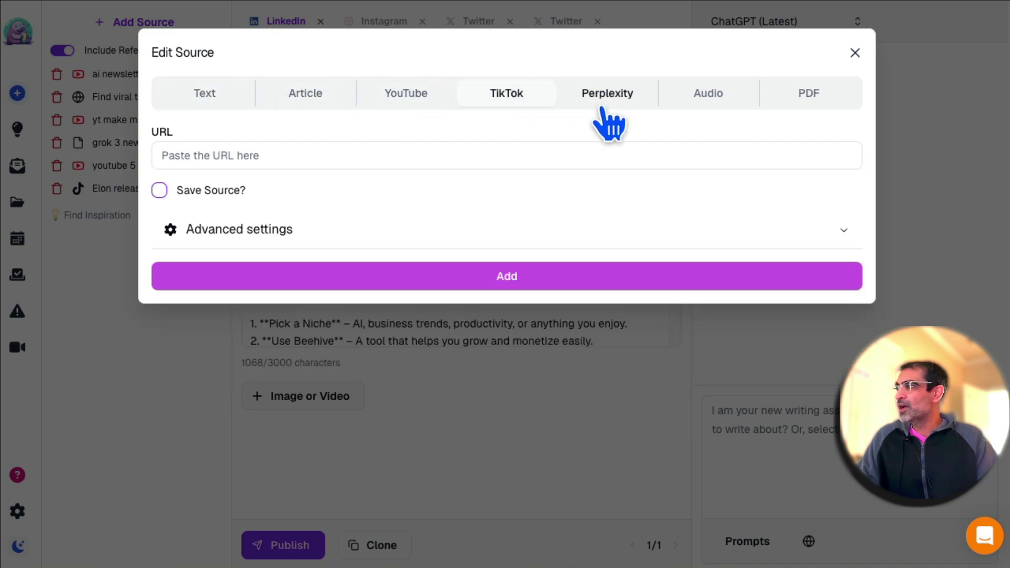
click(308, 103)
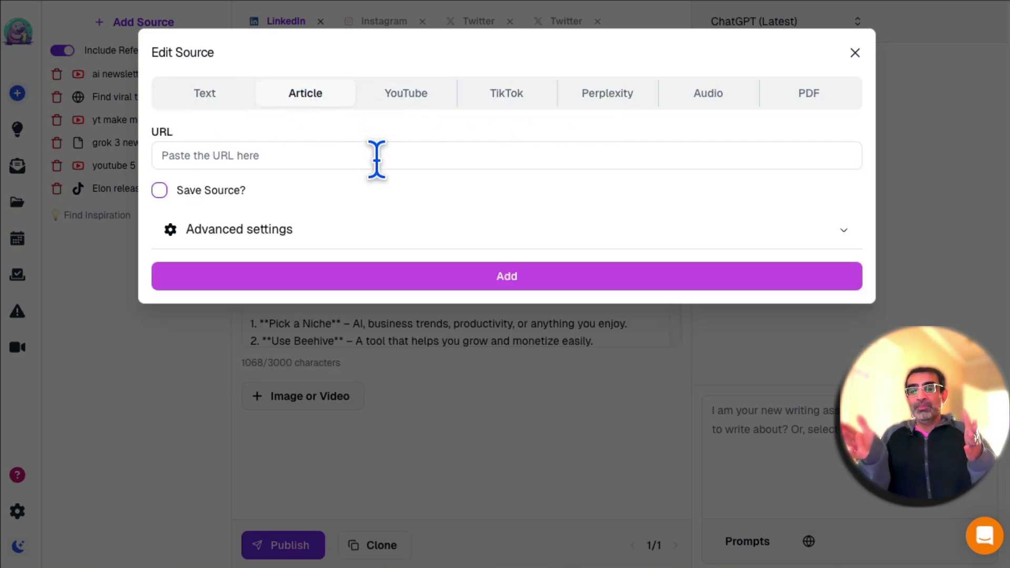
click(376, 160)
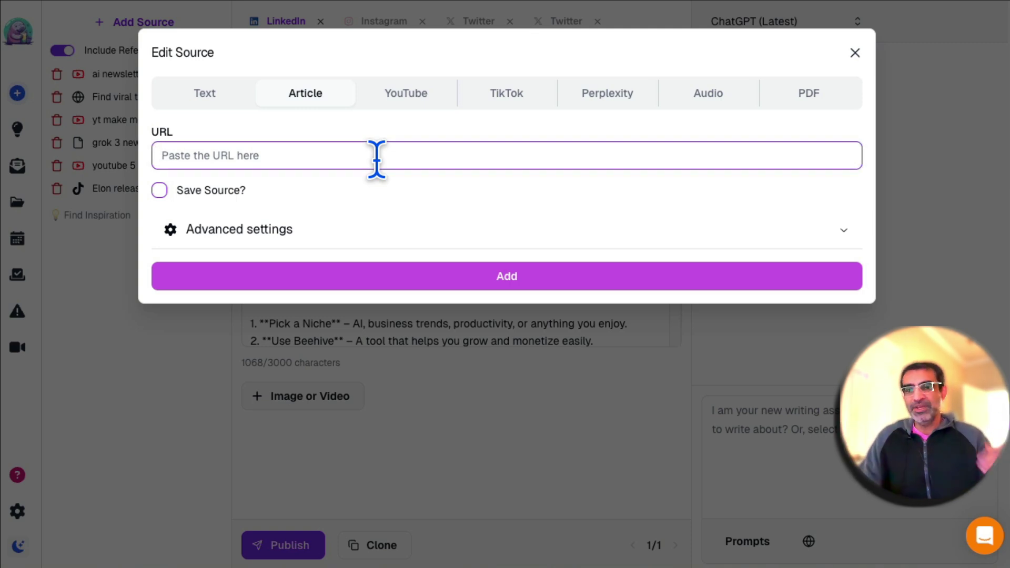
- Copy the link to the channel's second video, '90% PASSIVE INCOME', from its Share dialog
key(ctrl+Tab)
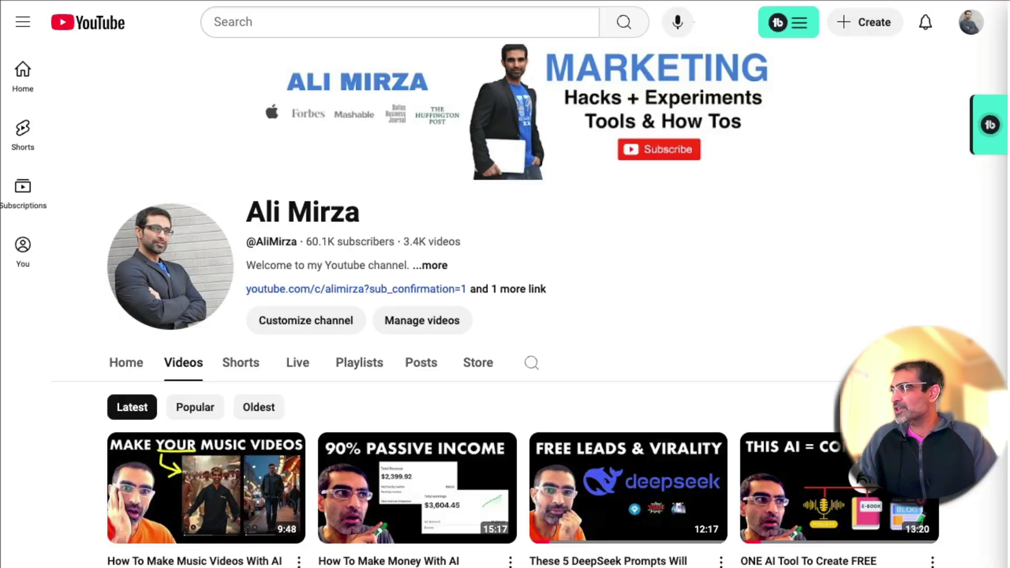
scroll(581, 243, down, 3)
scroll(578, 234, down, 4)
click(509, 199)
click(558, 384)
click(663, 379)
click(687, 120)
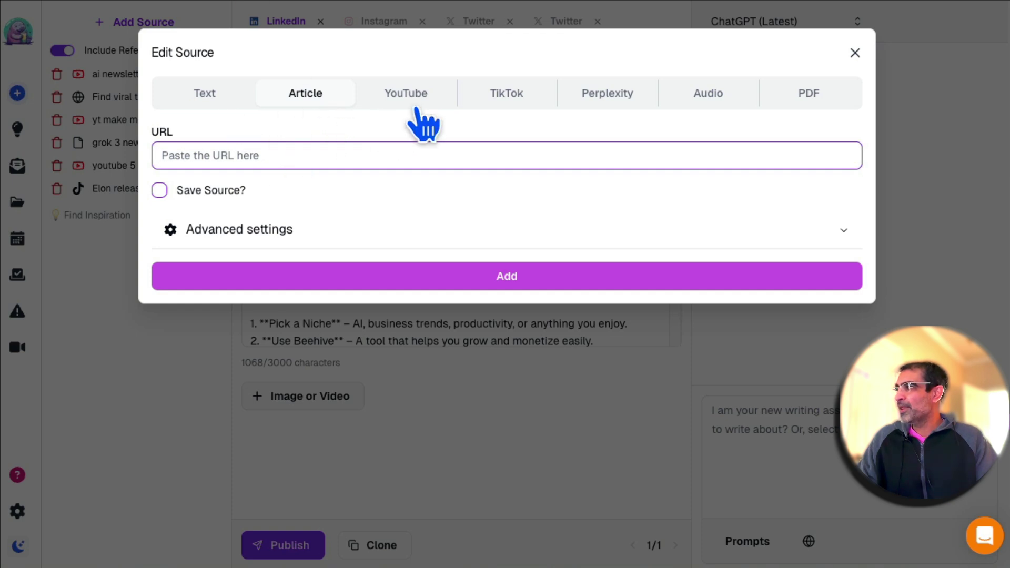
- Set the source type to YouTube and paste the copied video link
click(416, 106)
click(378, 156)
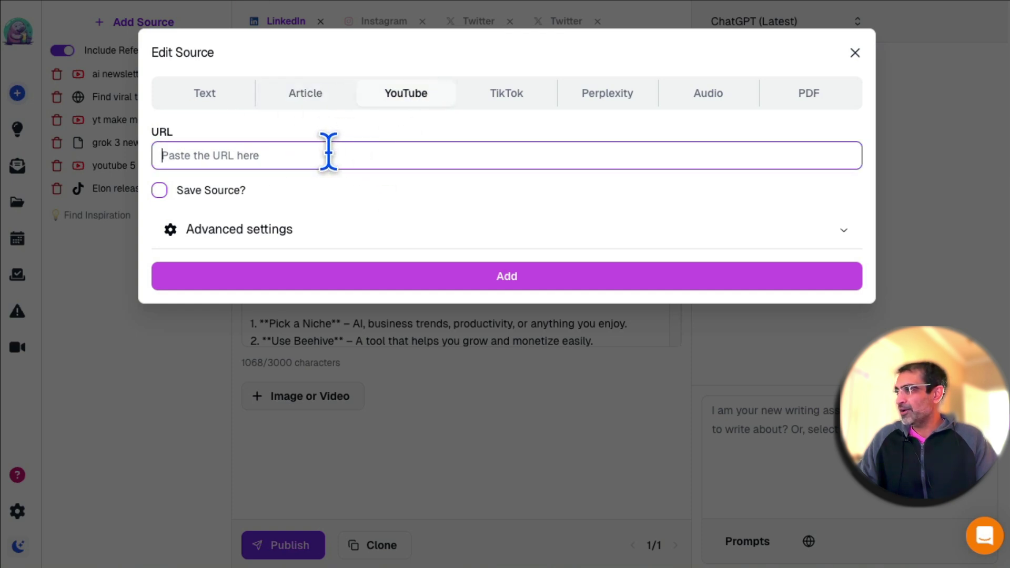
key(ctrl+v)
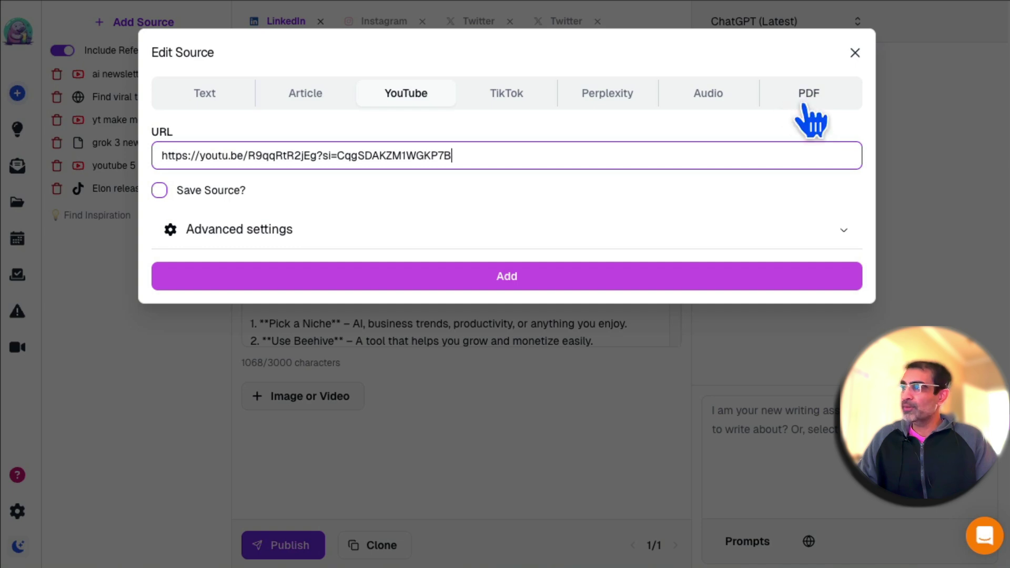
- Save the source for reuse under the name 'ai news biz' and add it
click(225, 199)
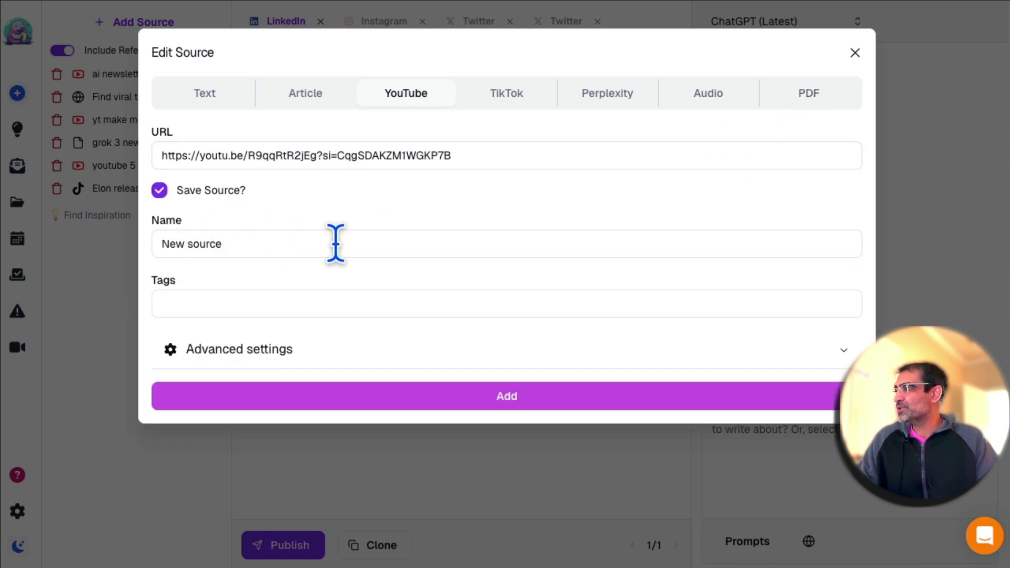
triple_click(315, 247)
text(ai news biz)
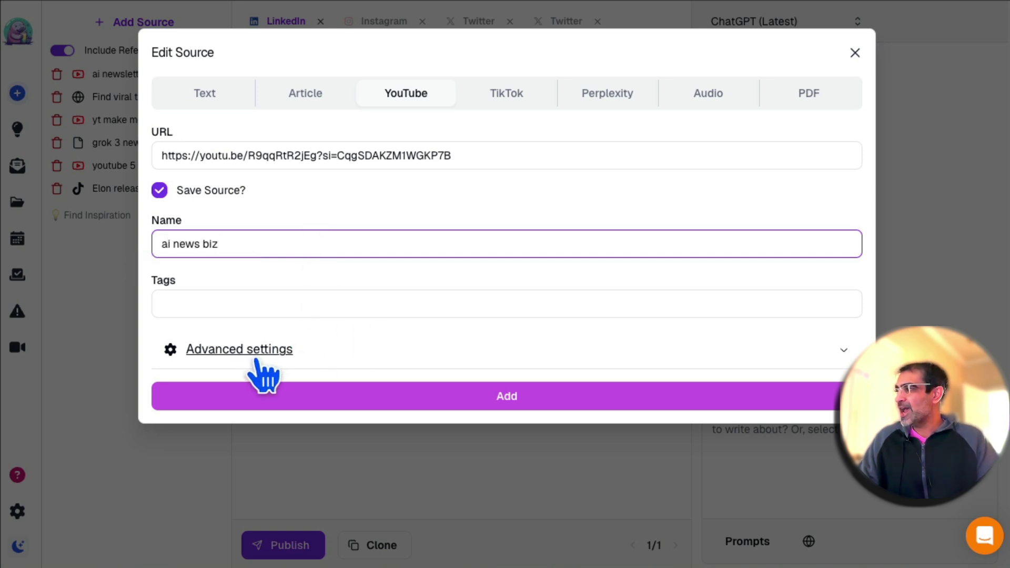
click(271, 351)
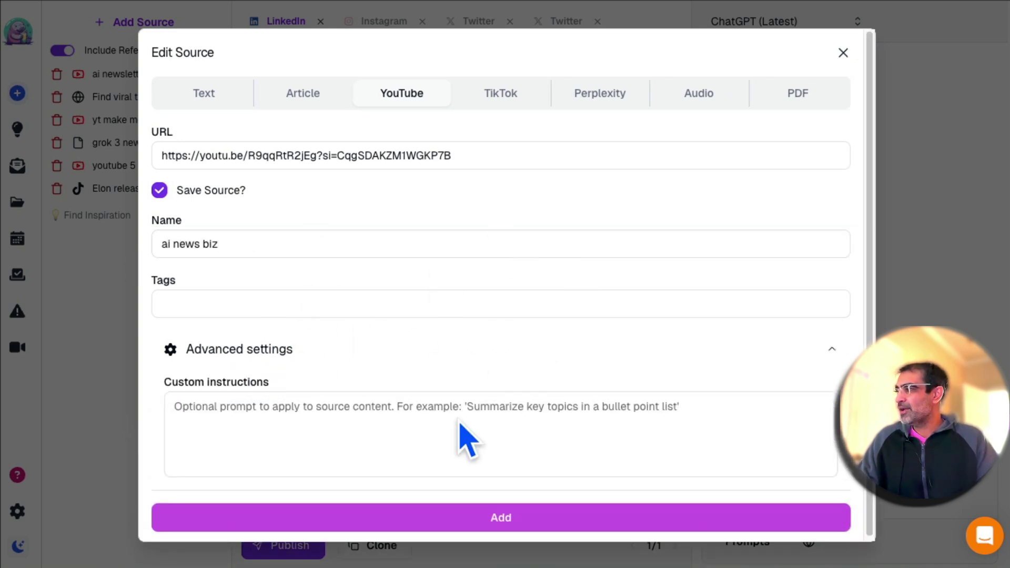
click(250, 352)
click(489, 404)
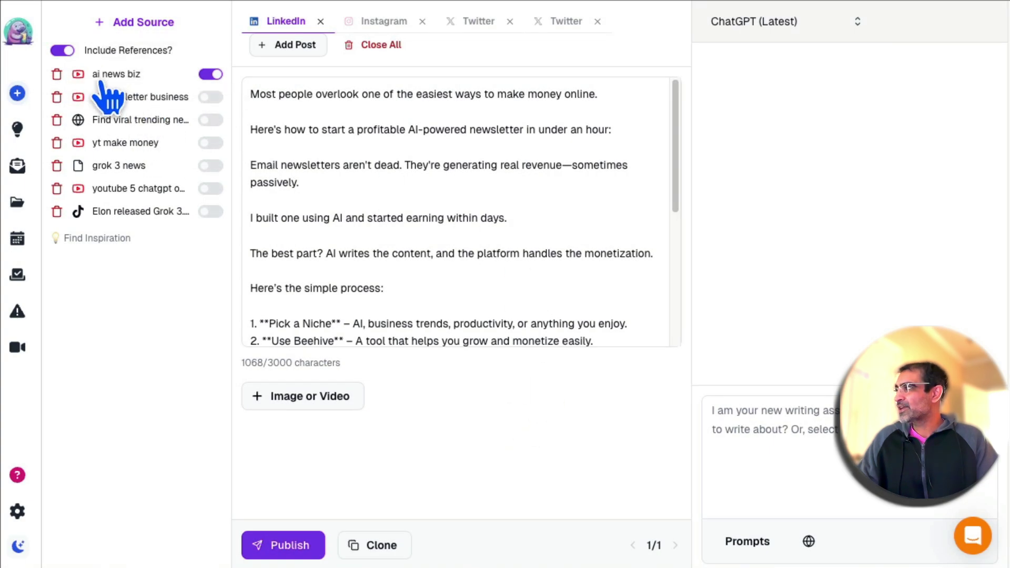
- Clear all existing drafts and set Twitter to 2 posts alongside Instagram and LinkedIn
click(383, 46)
click(637, 144)
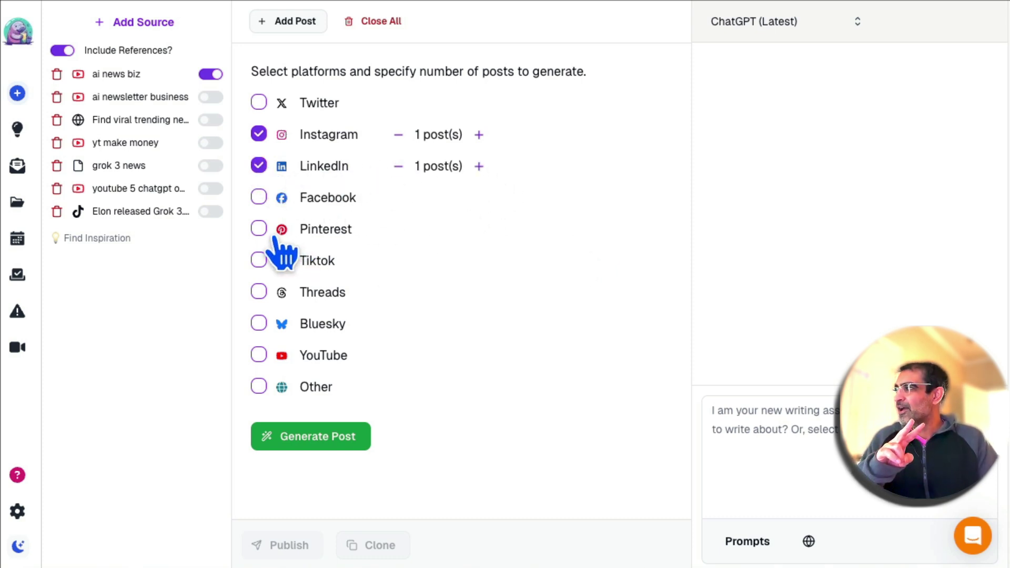
click(259, 103)
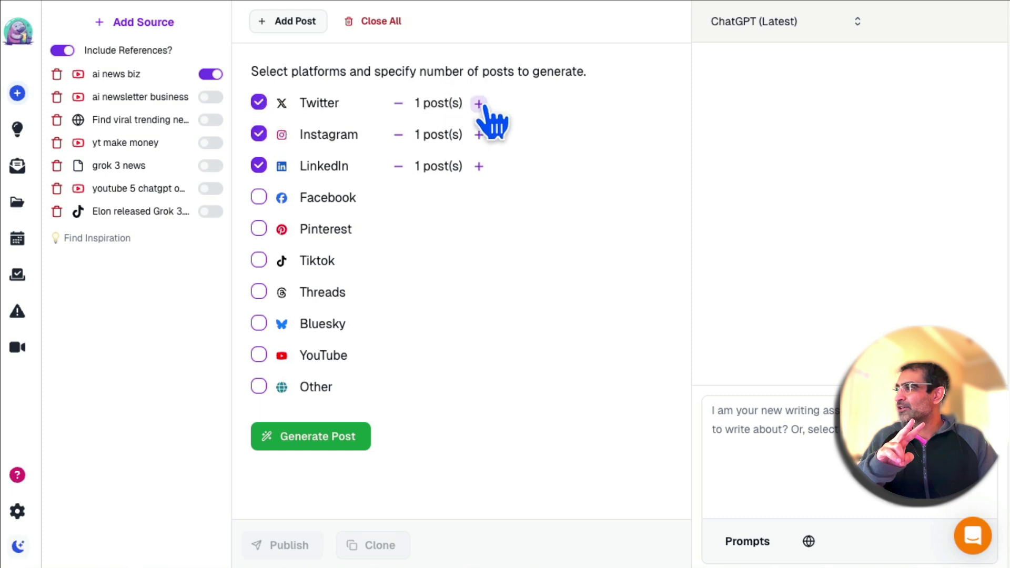
click(479, 104)
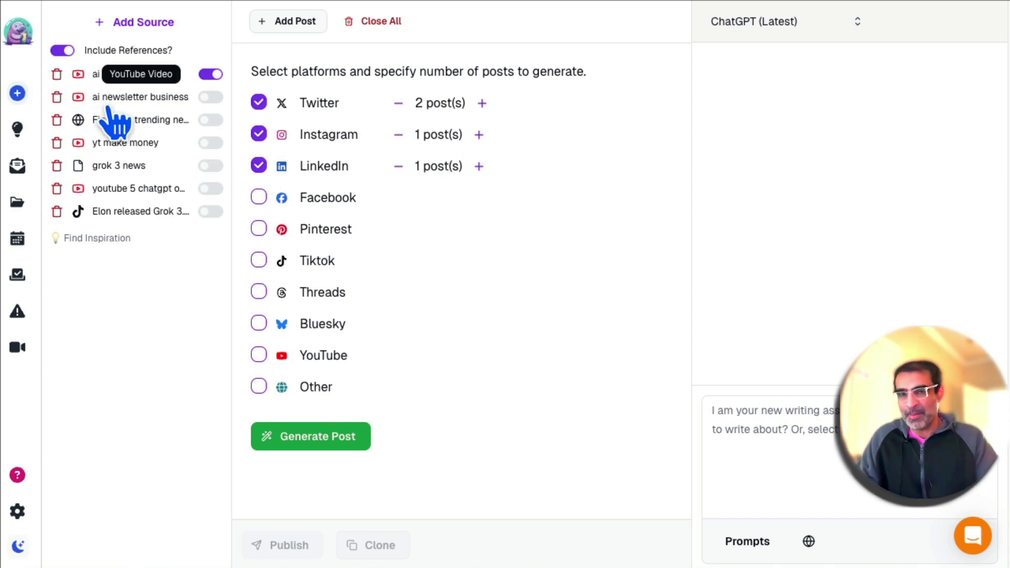
- Generate the posts and review the Instagram draft's bullet lines and hashtags
click(320, 447)
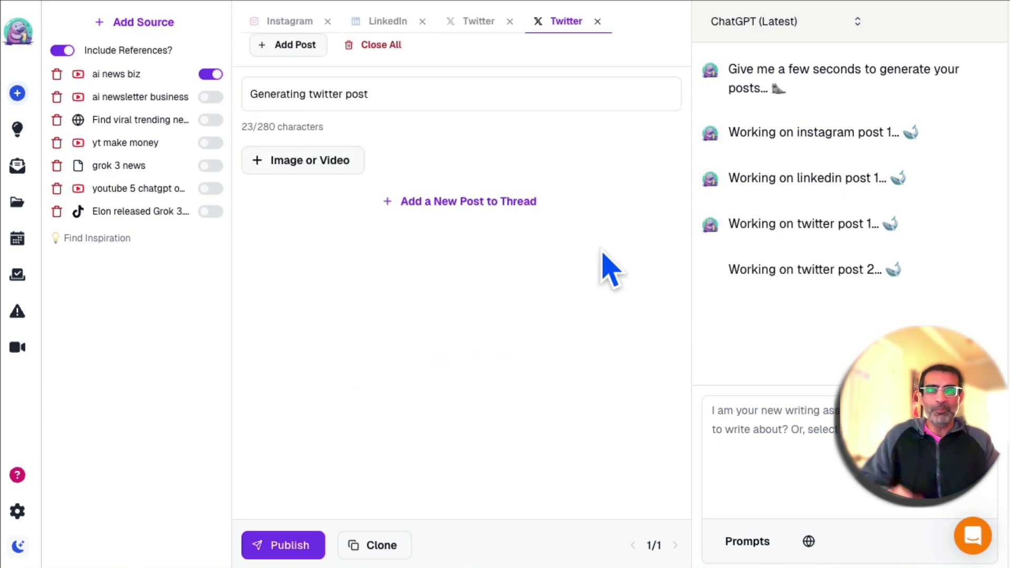
click(289, 21)
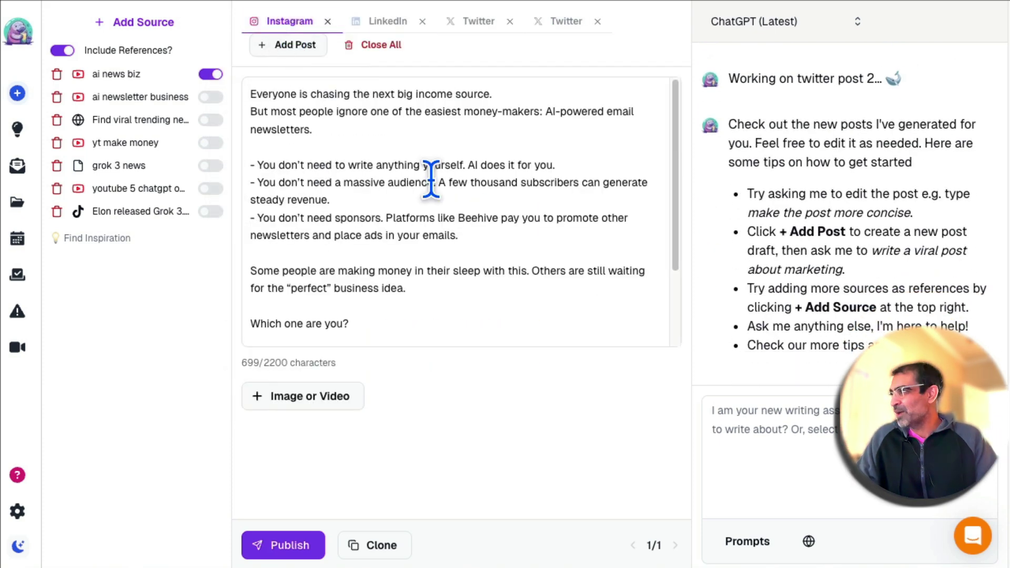
drag(427, 183, 454, 236)
click(476, 178)
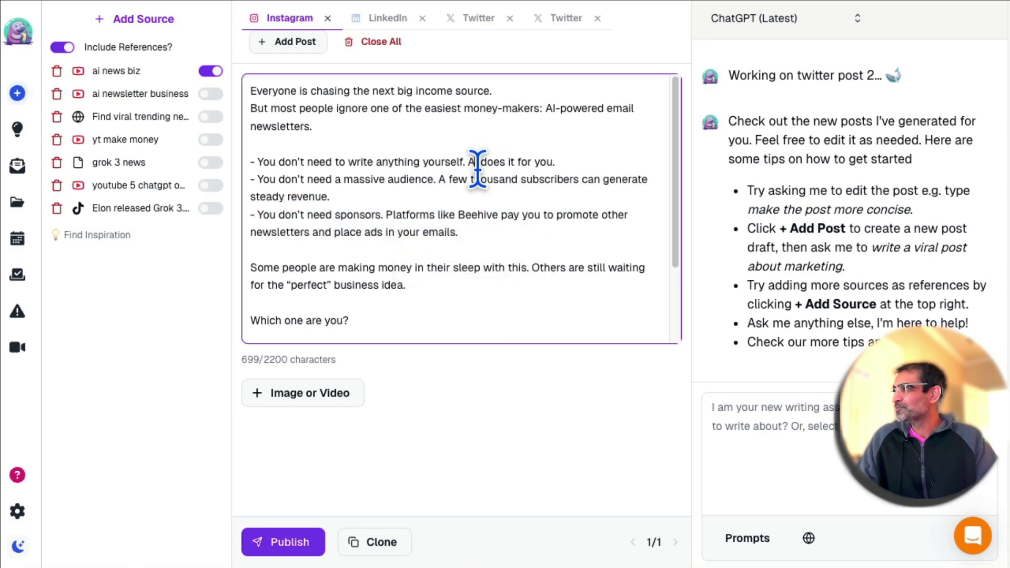
scroll(476, 188, down, 1)
scroll(477, 187, down, 3)
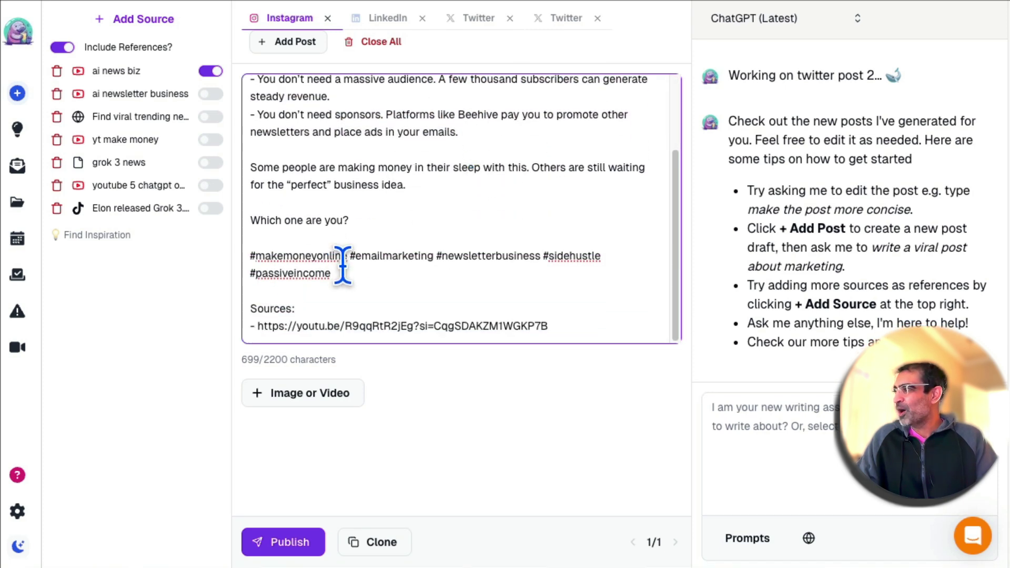
drag(343, 267, 251, 252)
- Review the generated LinkedIn draft, highlighting its opening lines
click(388, 18)
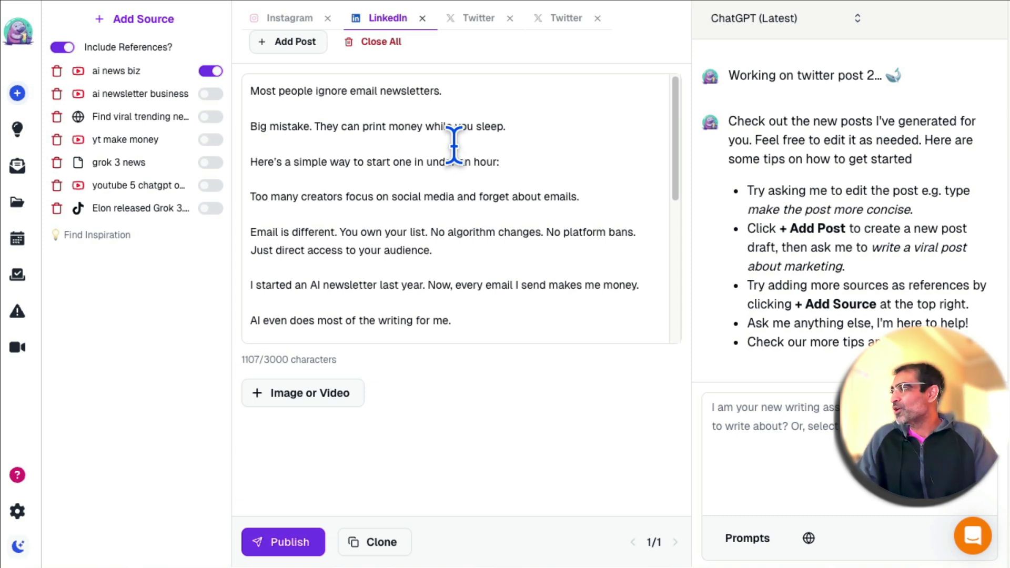
drag(453, 143, 528, 257)
click(471, 193)
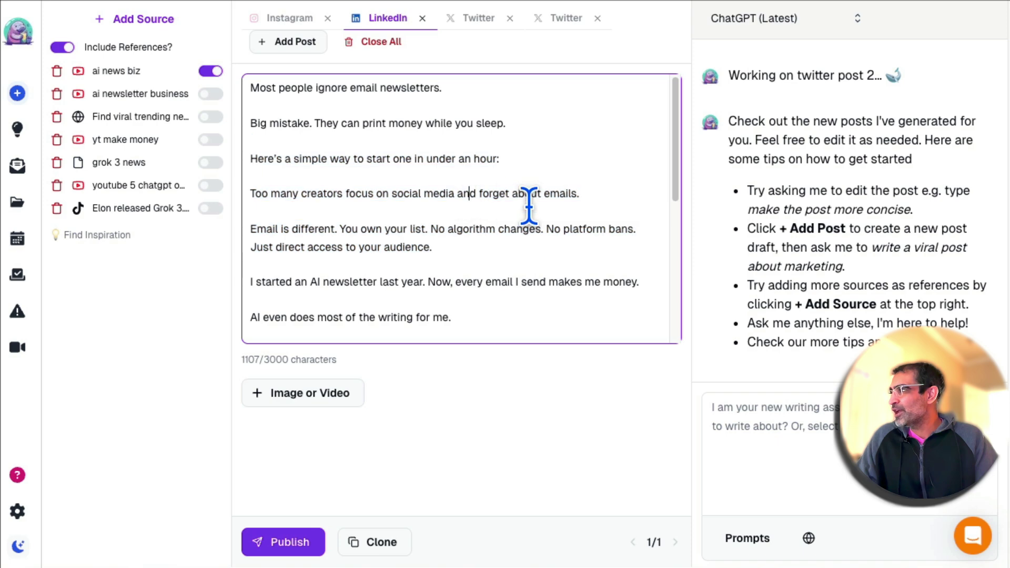
drag(279, 91, 403, 93)
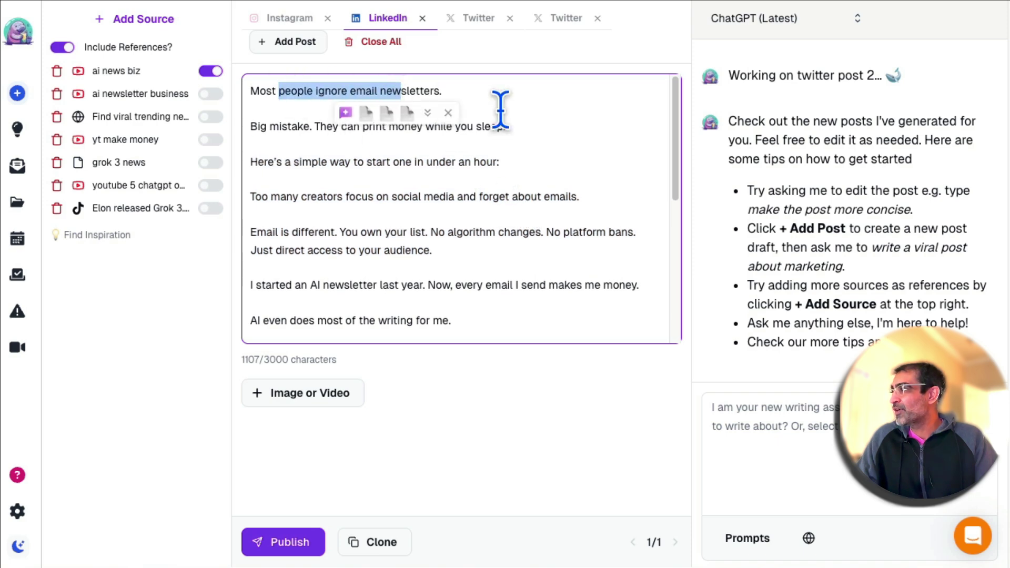
click(536, 110)
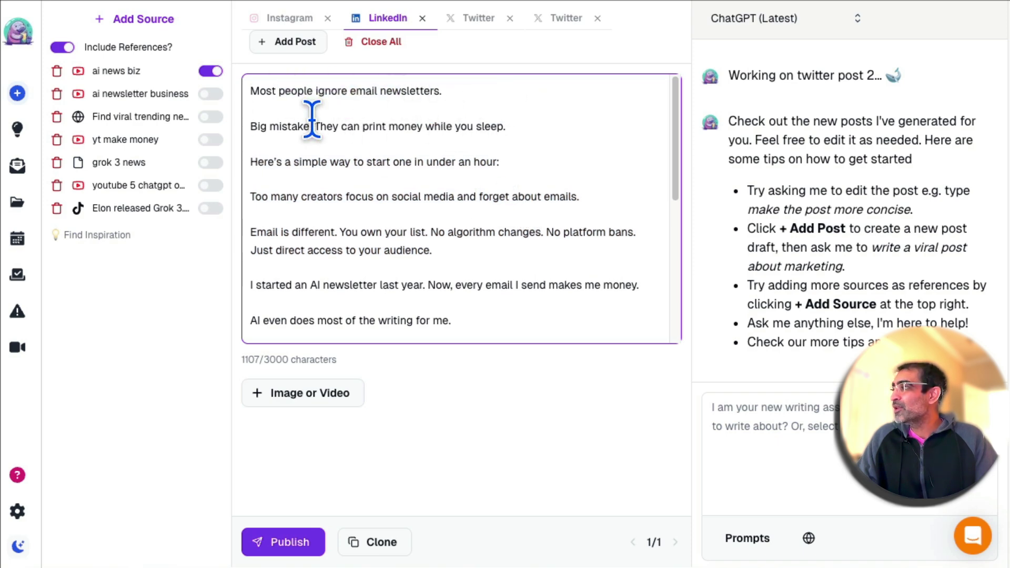
drag(532, 127, 242, 111)
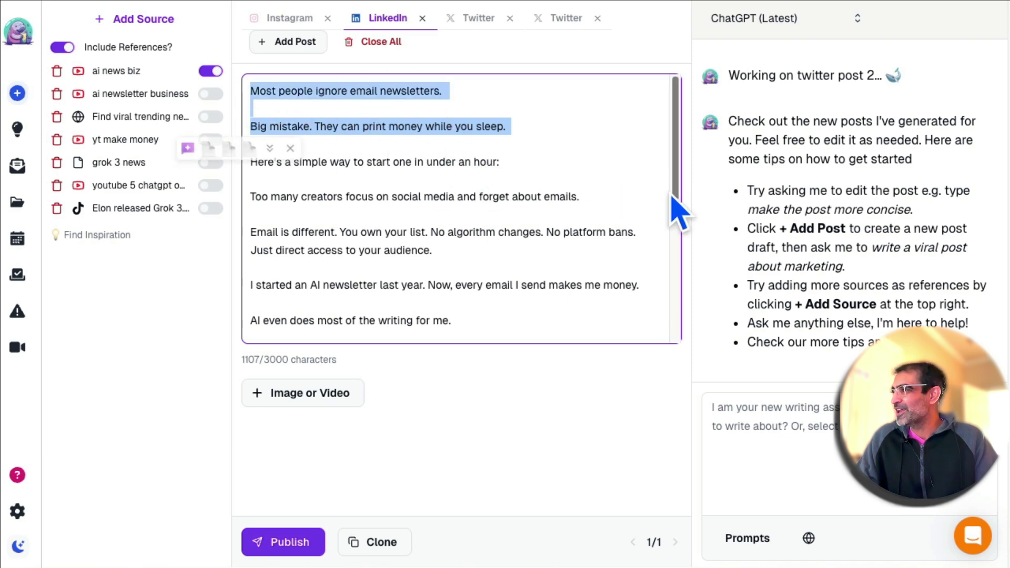
drag(672, 208, 676, 336)
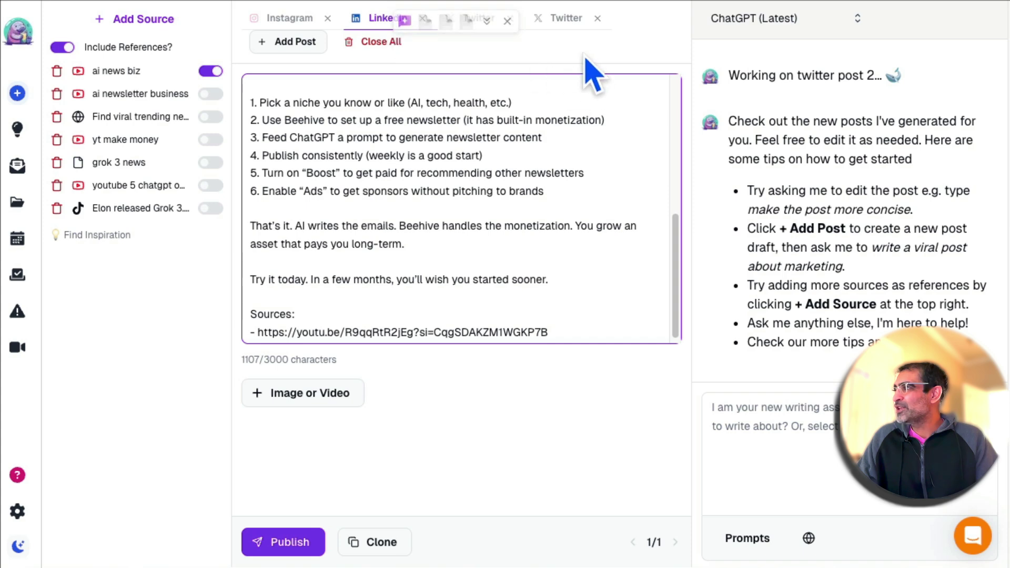
- Check both Twitter drafts and place the cursor in the first tweet's text
click(558, 20)
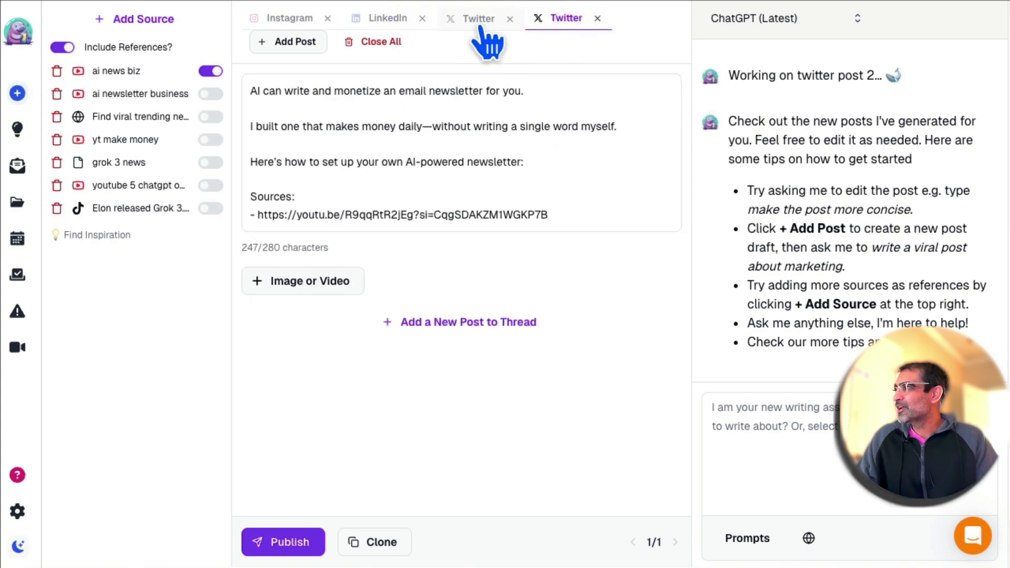
click(480, 22)
click(526, 144)
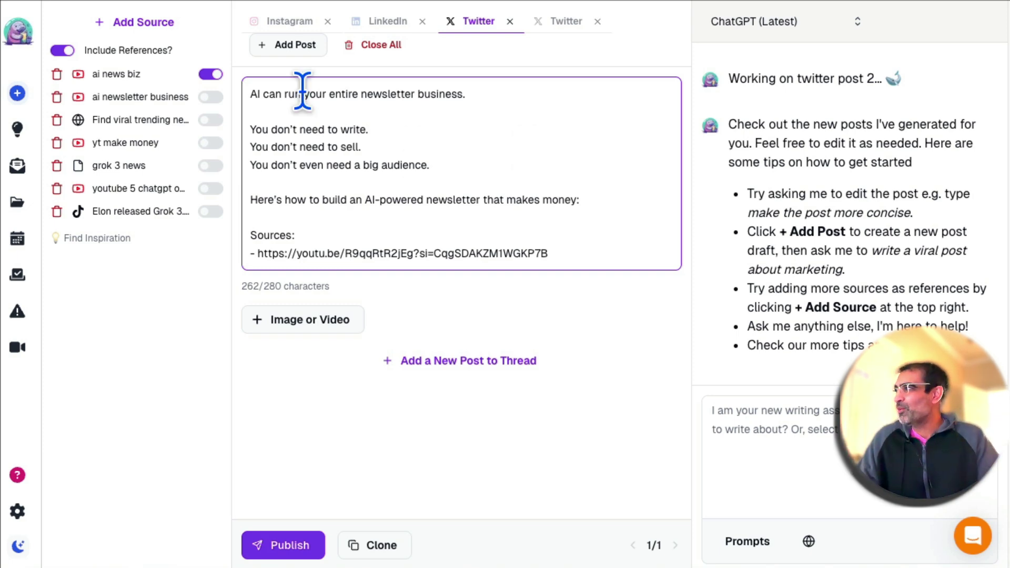
- Browse the Add Post types without adding one, and highlight the assistant's tips
click(290, 46)
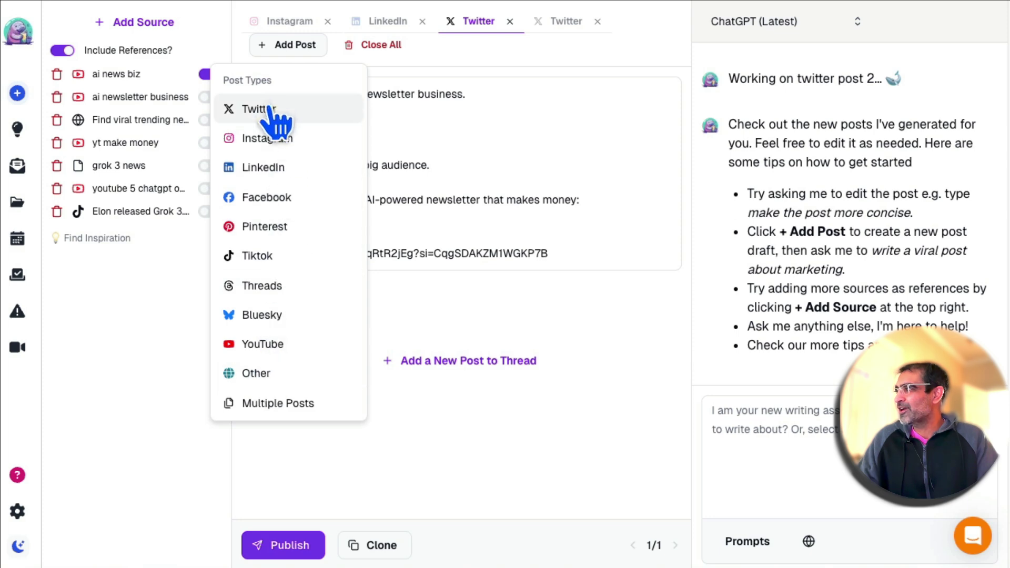
click(582, 392)
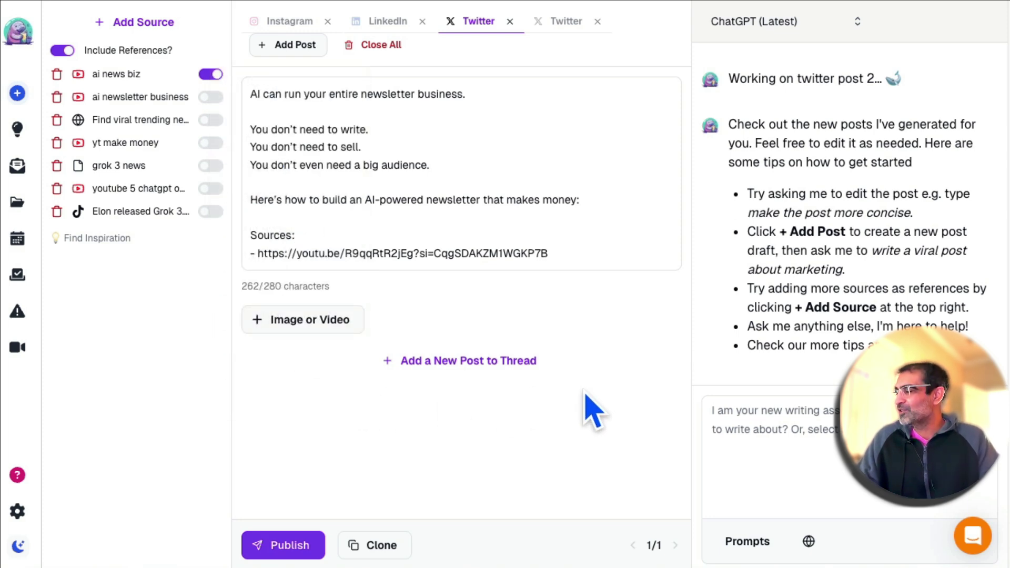
drag(799, 195, 816, 251)
click(852, 328)
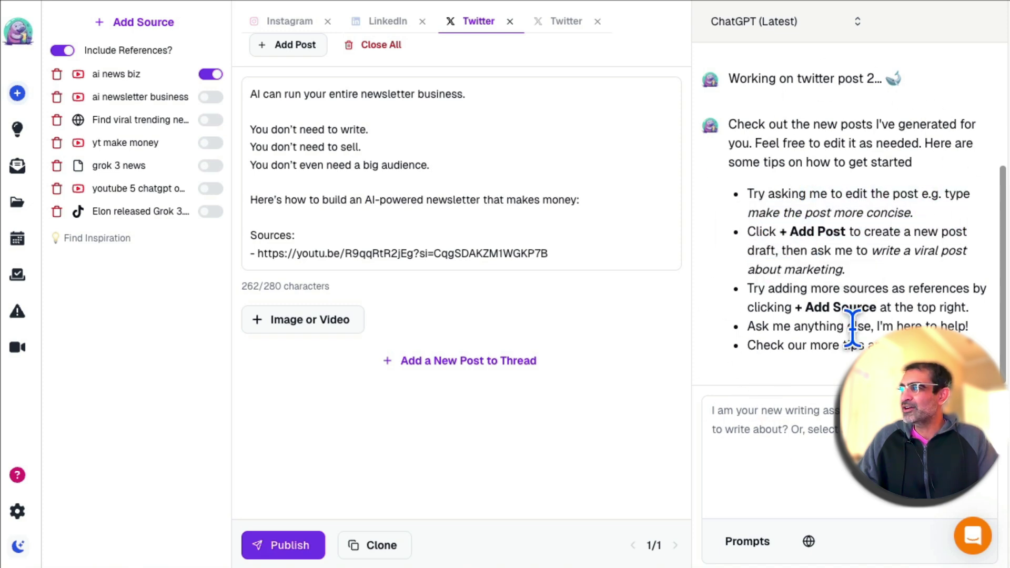
- Return to the LinkedIn draft and keep ChatGPT (Latest) as the writing model
click(396, 23)
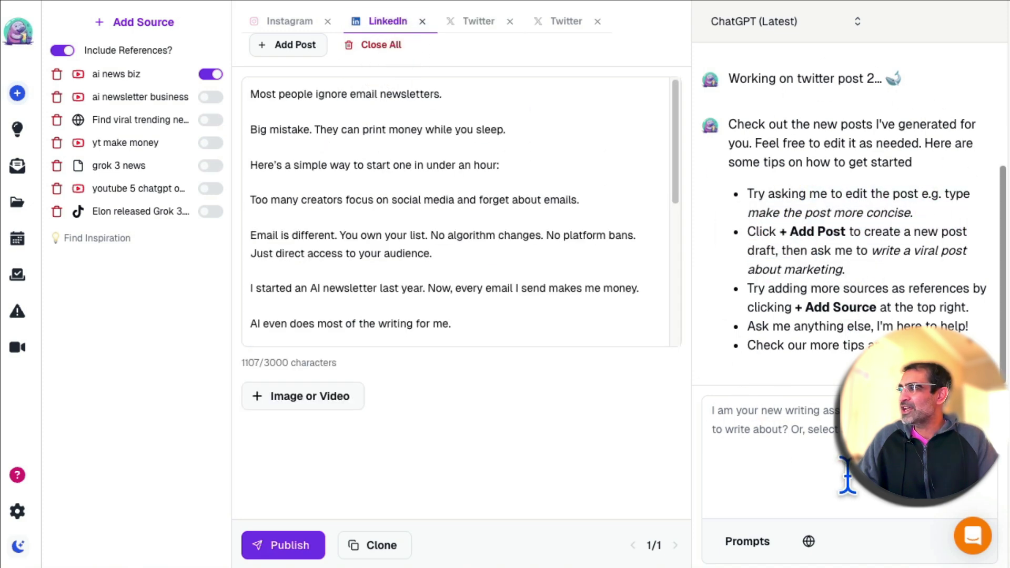
click(828, 451)
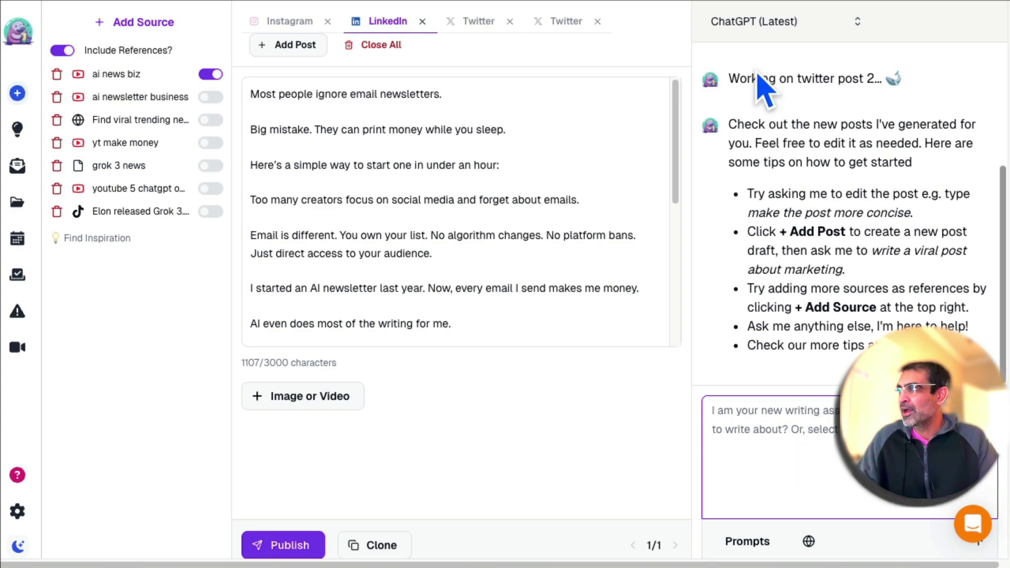
click(767, 23)
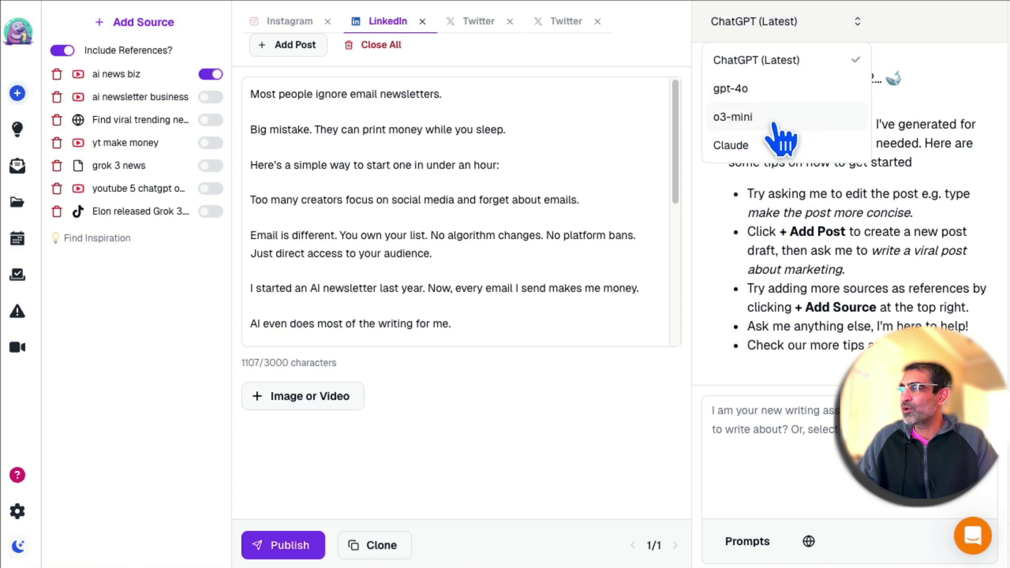
scroll(769, 134, down, 1)
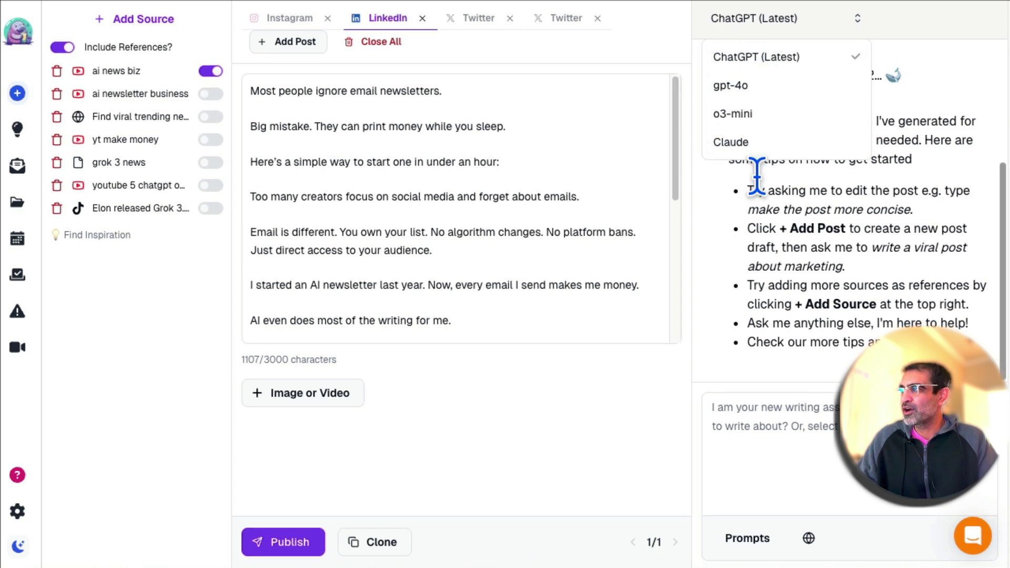
click(778, 255)
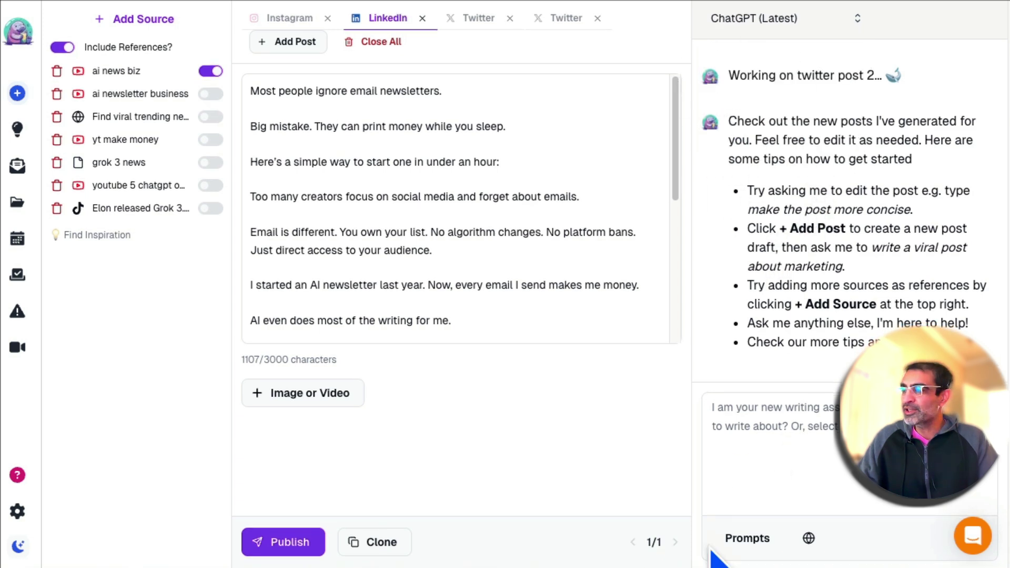
- Browse the prompts library, targeting Facebook and previewing the 3 Listicles prompt, then close it unused
click(746, 539)
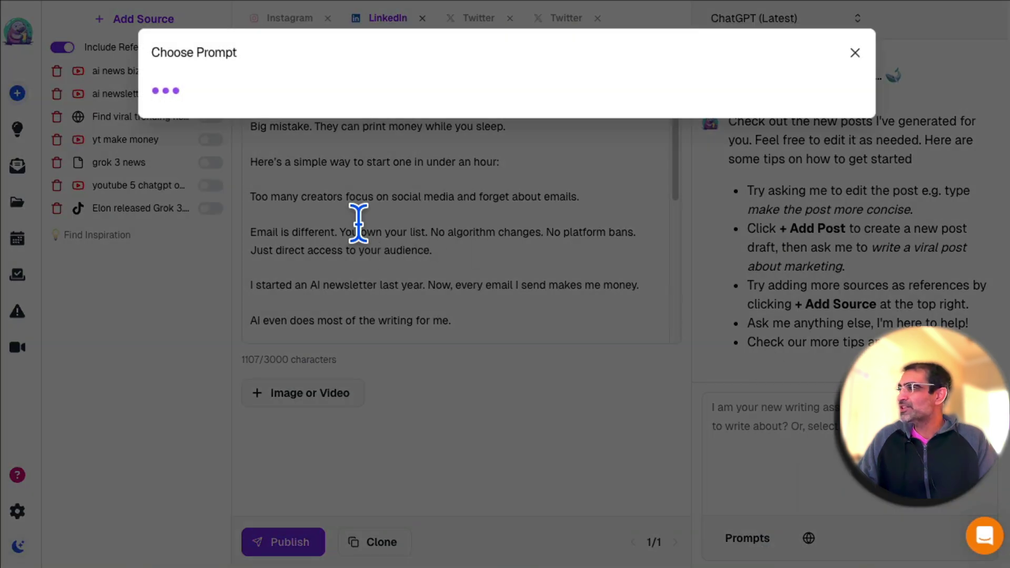
scroll(275, 300, down, 10)
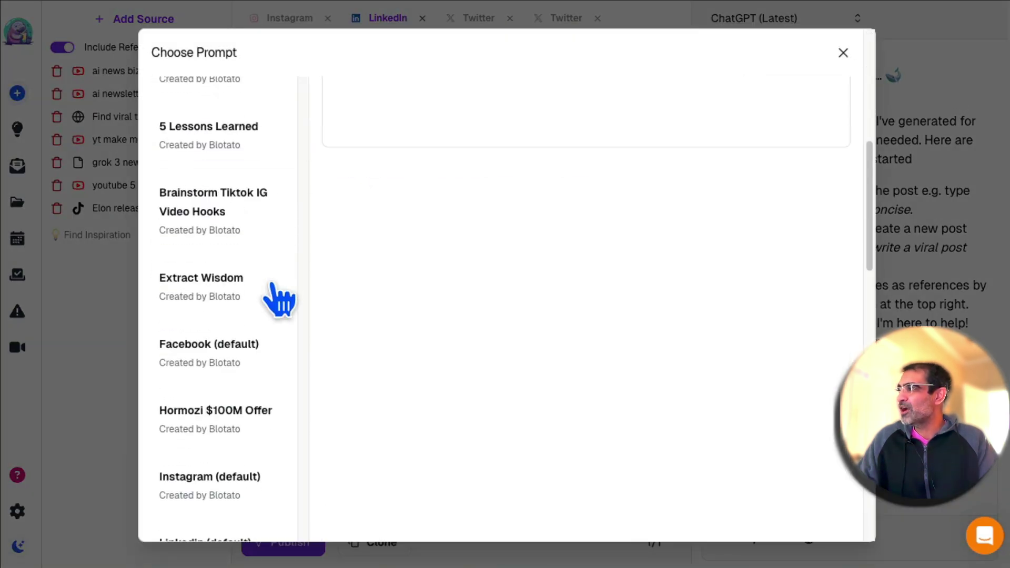
scroll(282, 305, up, 10)
click(250, 158)
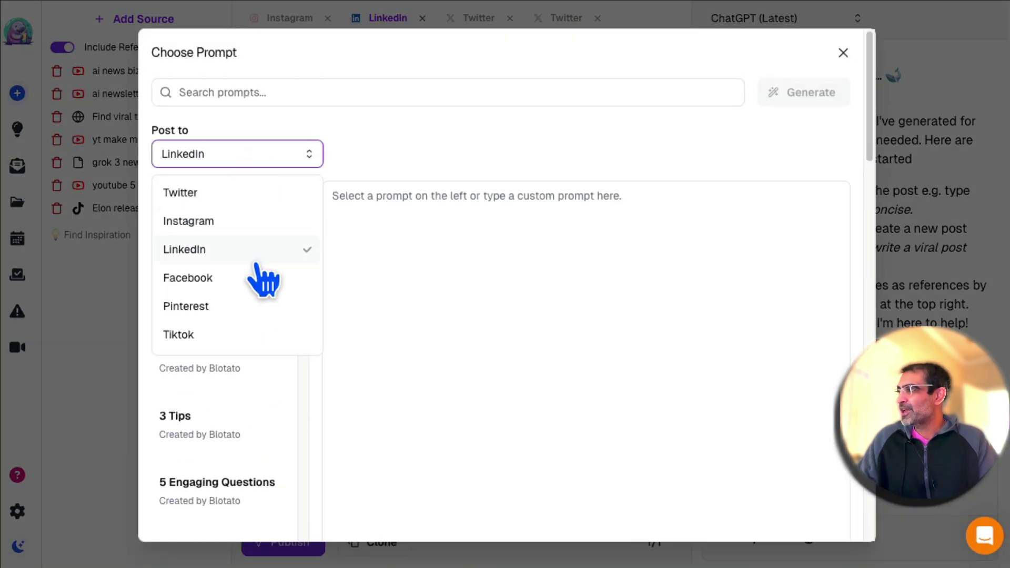
click(235, 283)
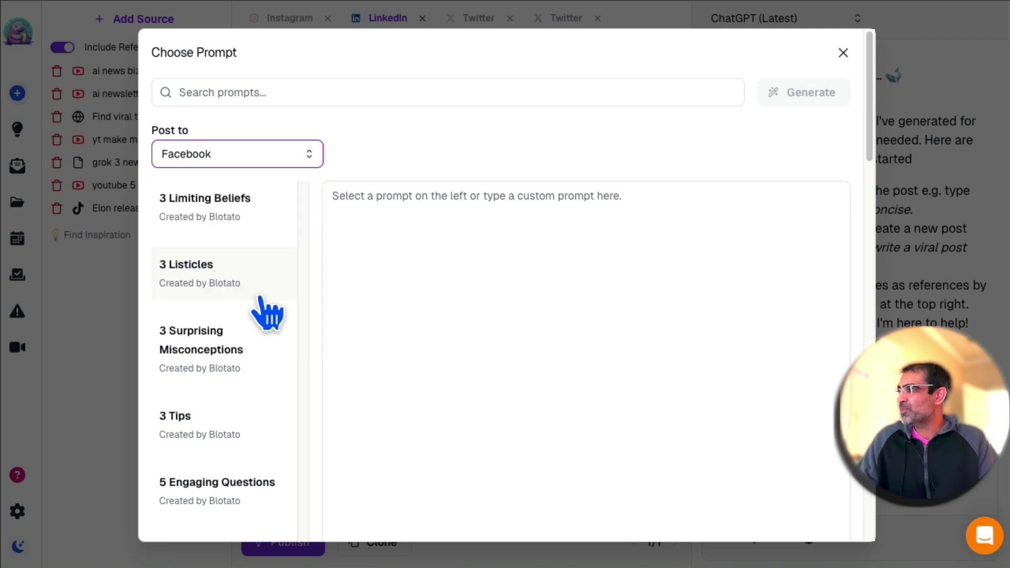
click(204, 287)
scroll(608, 305, down, 3)
scroll(608, 305, down, 15)
scroll(609, 273, up, 20)
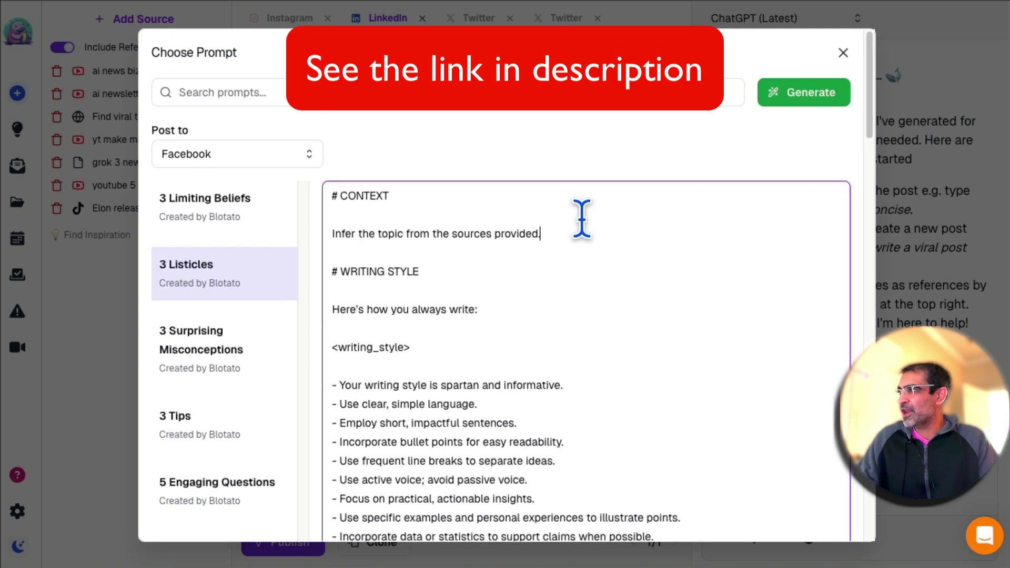
scroll(638, 281, down, 20)
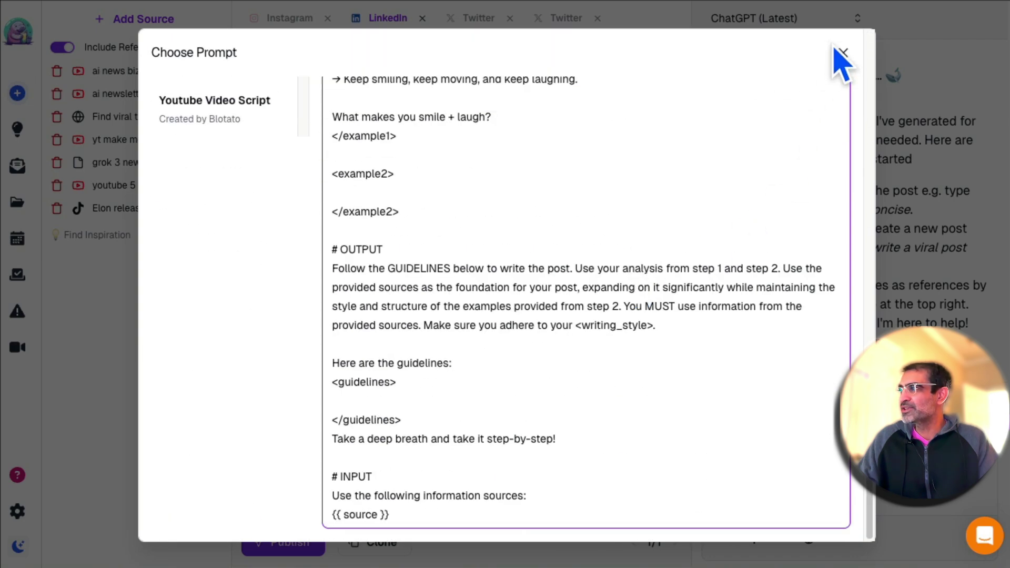
click(843, 53)
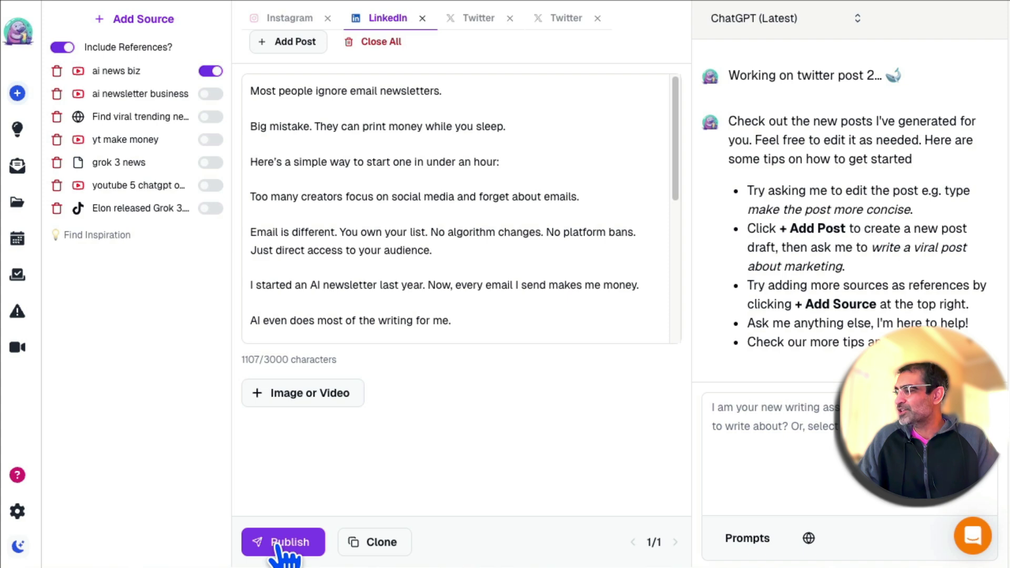
scroll(502, 341, up, 1)
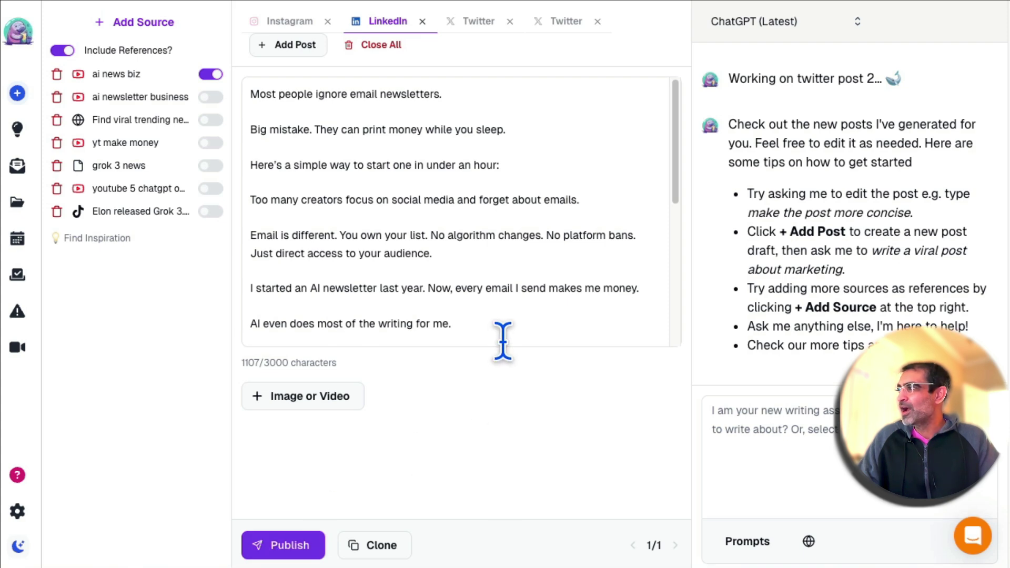
click(313, 42)
click(506, 245)
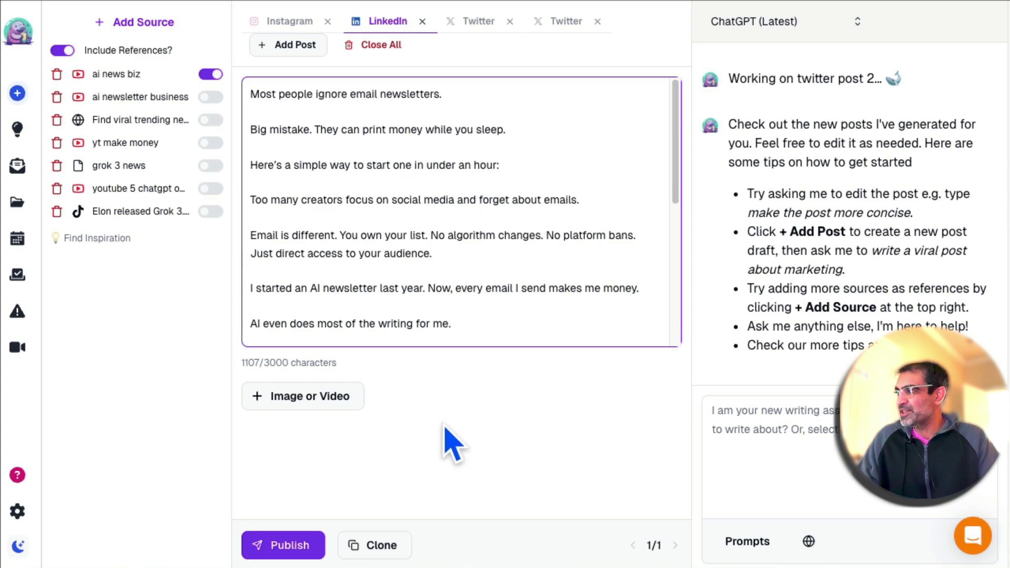
click(295, 400)
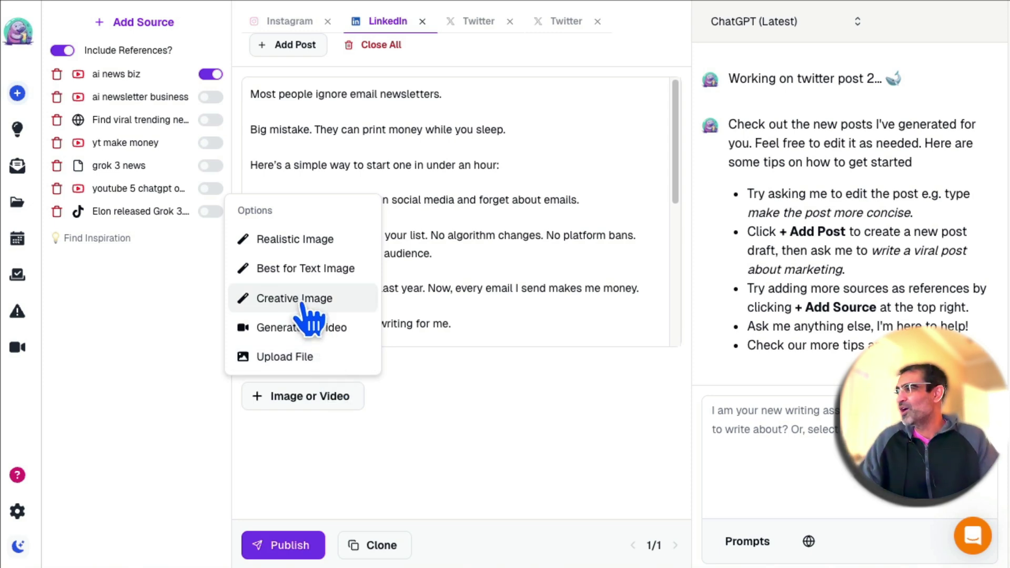
click(515, 262)
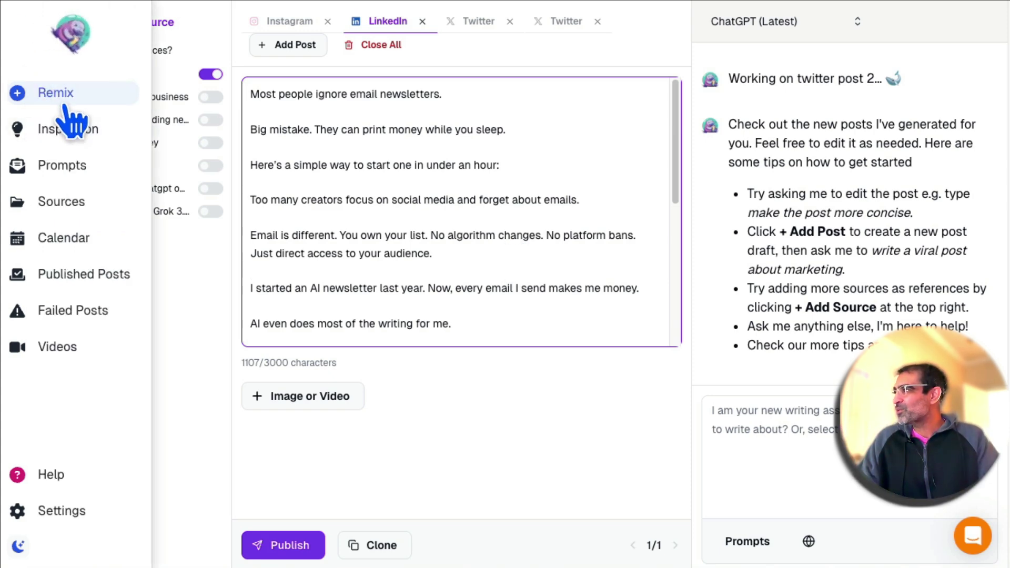
- Open the Inspiration feed and check its sort and time filters, keeping All Time
mouse_move(35, 100)
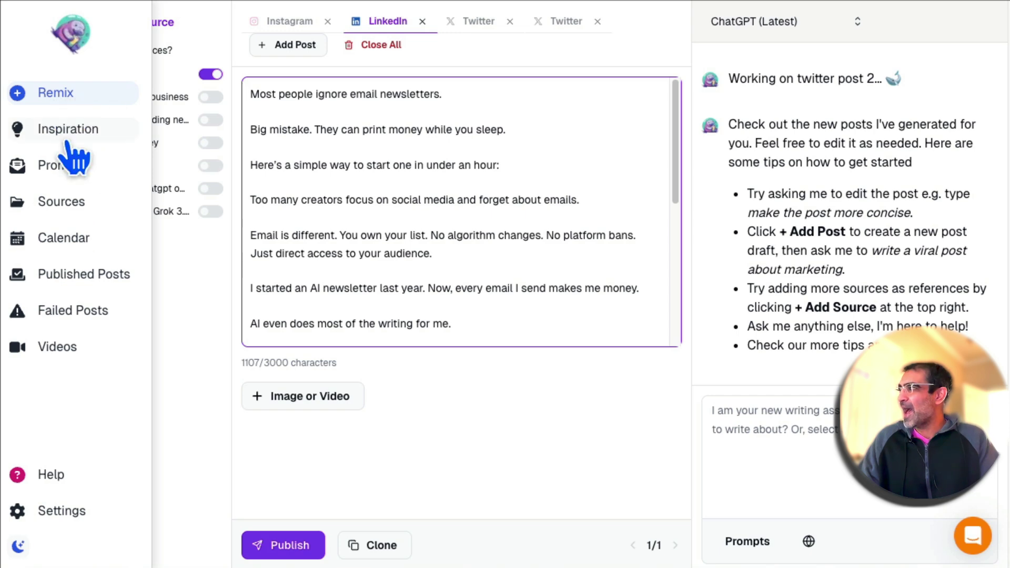
click(83, 136)
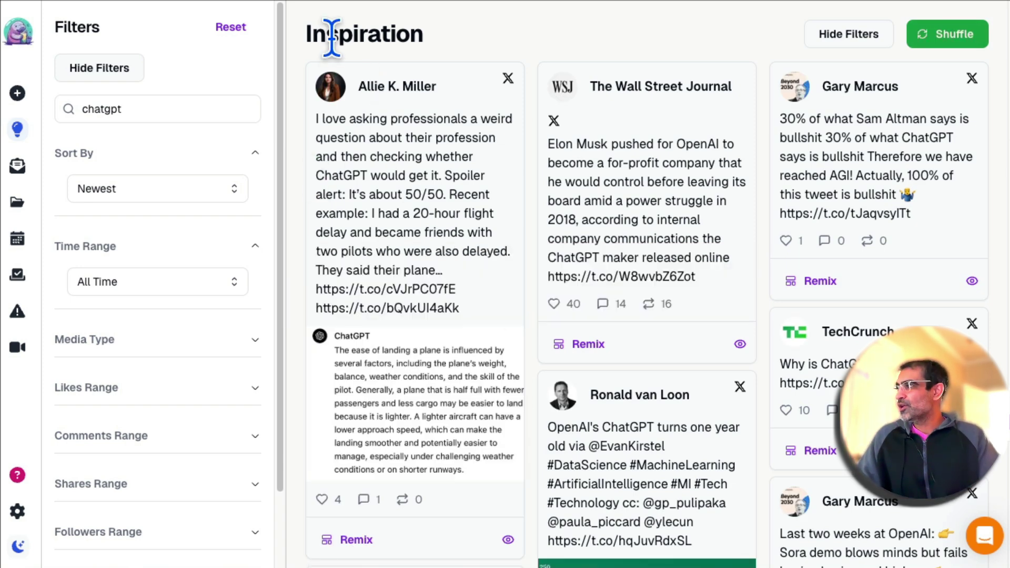
drag(337, 36, 423, 36)
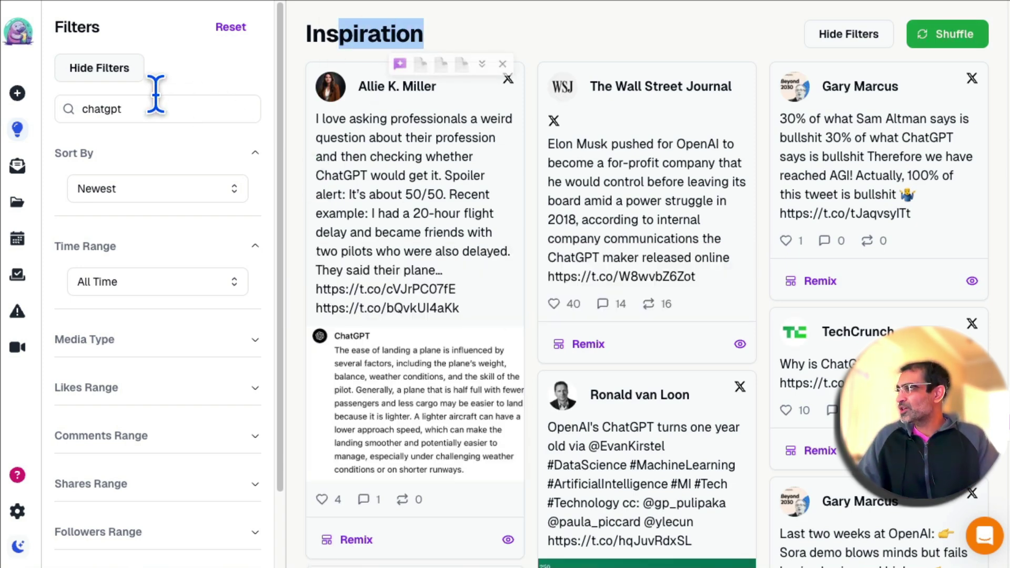
click(168, 189)
click(202, 284)
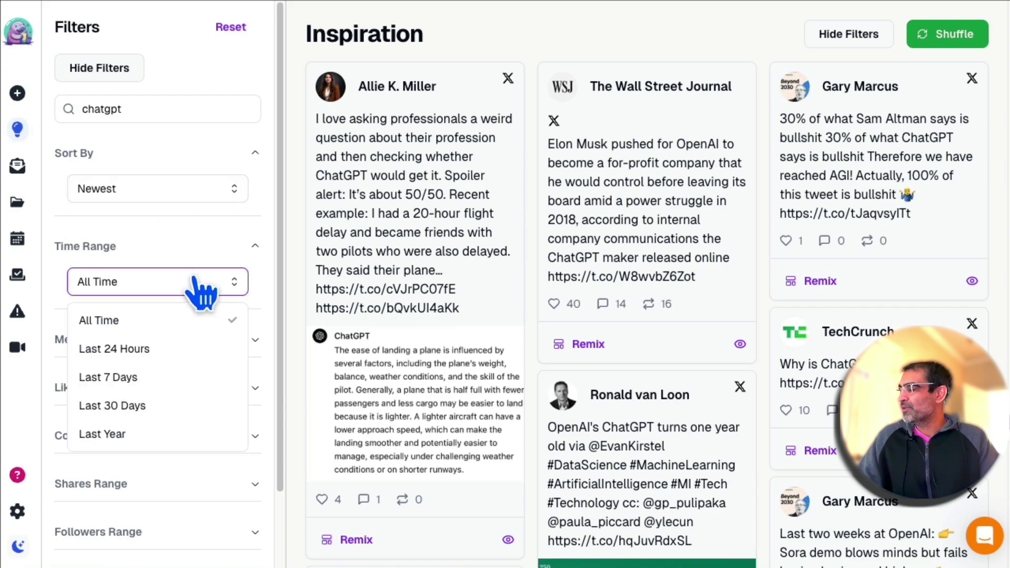
click(201, 288)
- Remix the tweet about turning ChatGPT into a writing remixer as a new source
scroll(708, 339, down, 10)
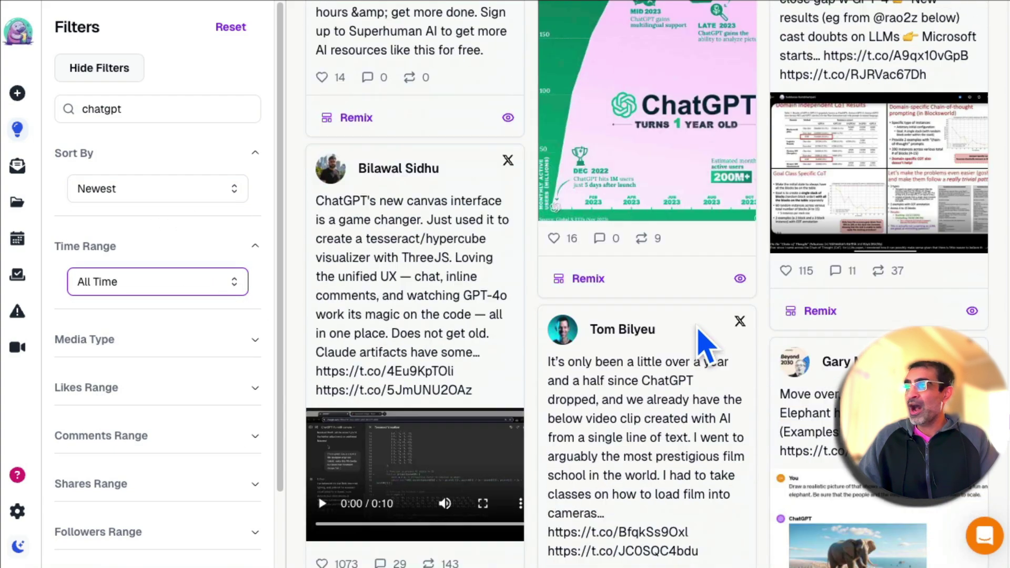
scroll(699, 330, down, 10)
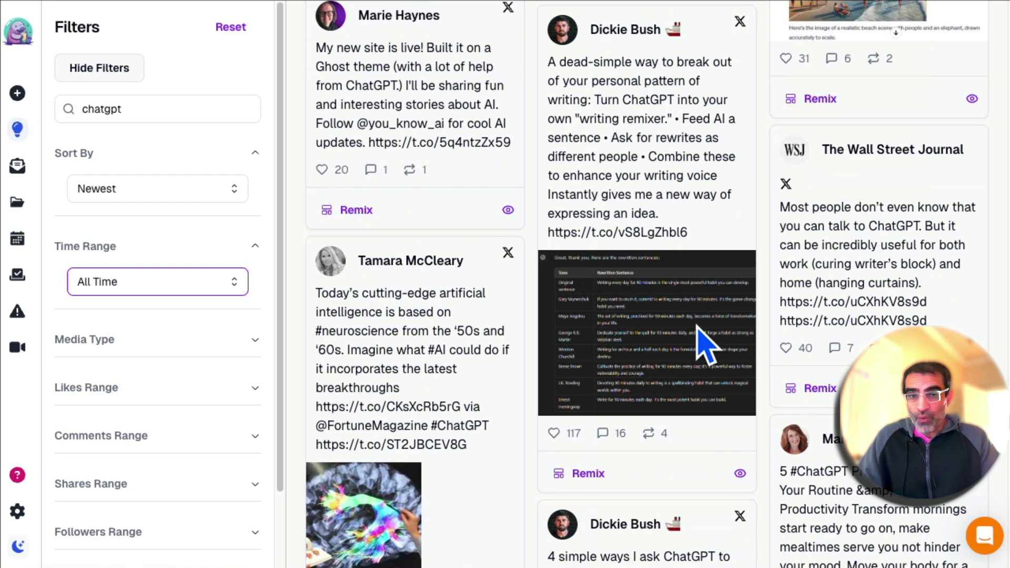
scroll(704, 345, down, 5)
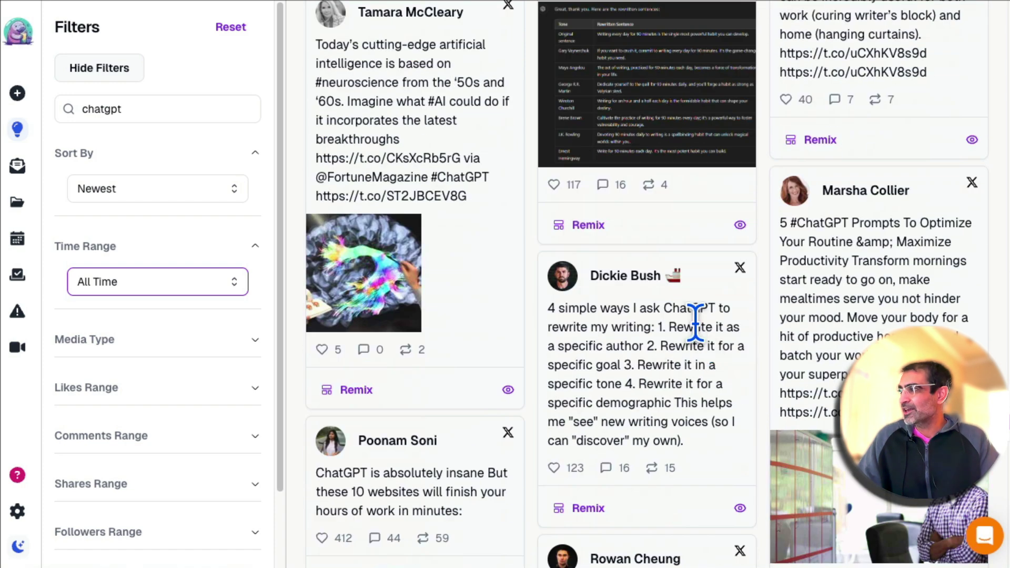
scroll(695, 322, up, 7)
scroll(585, 305, down, 5)
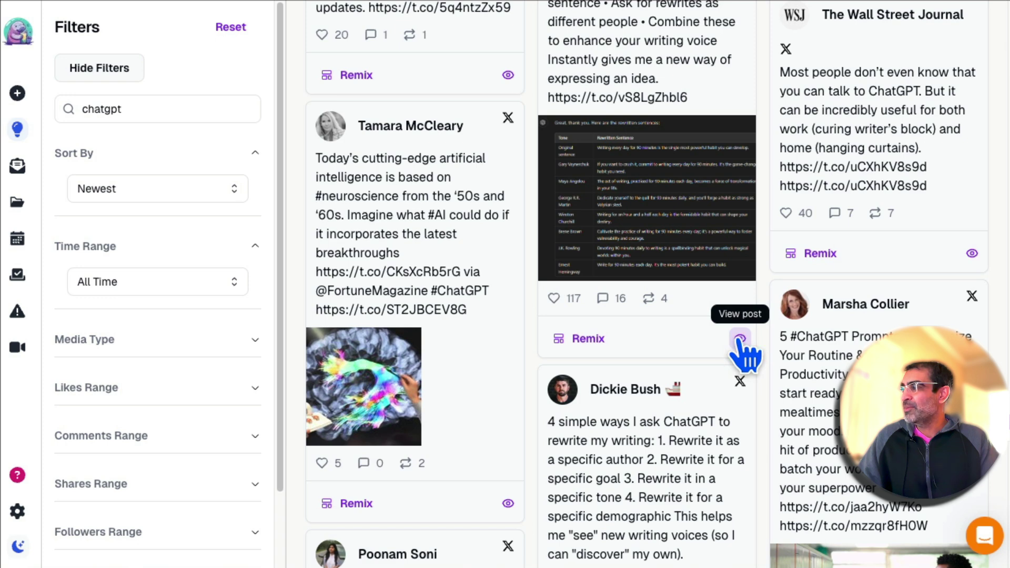
click(588, 339)
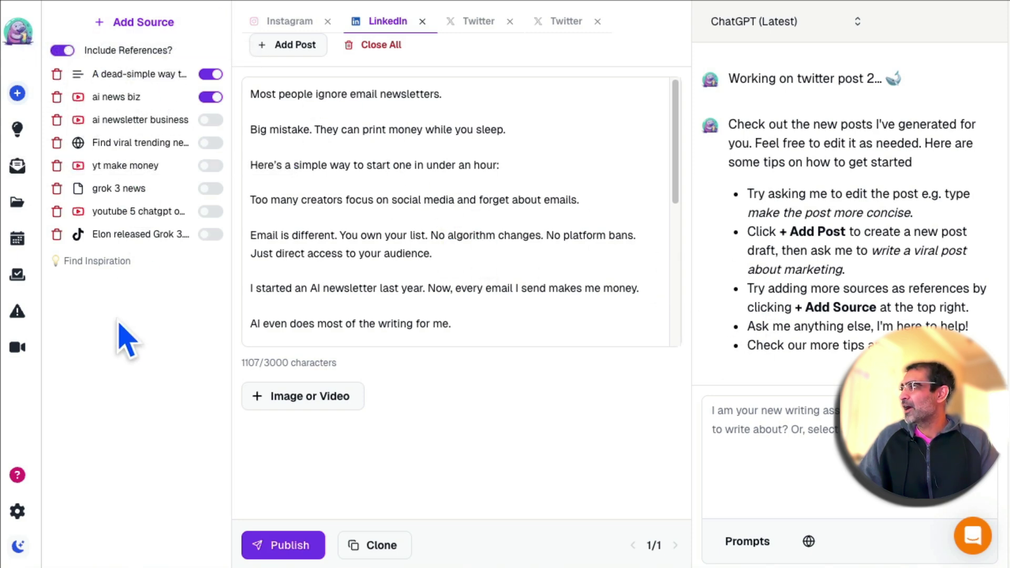
- Leave the prompt library and go back to the Inspiration feed
mouse_move(27, 103)
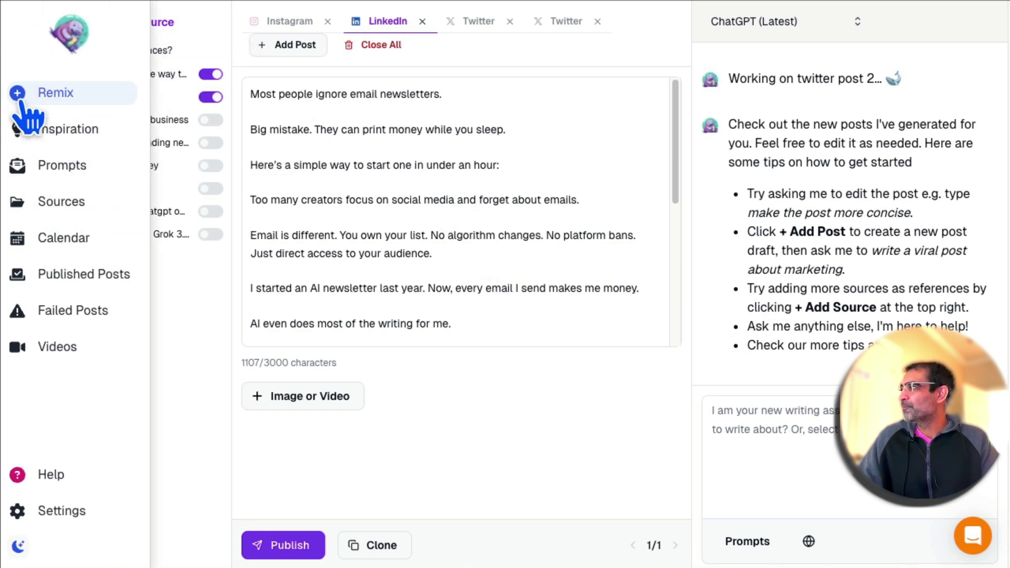
click(68, 138)
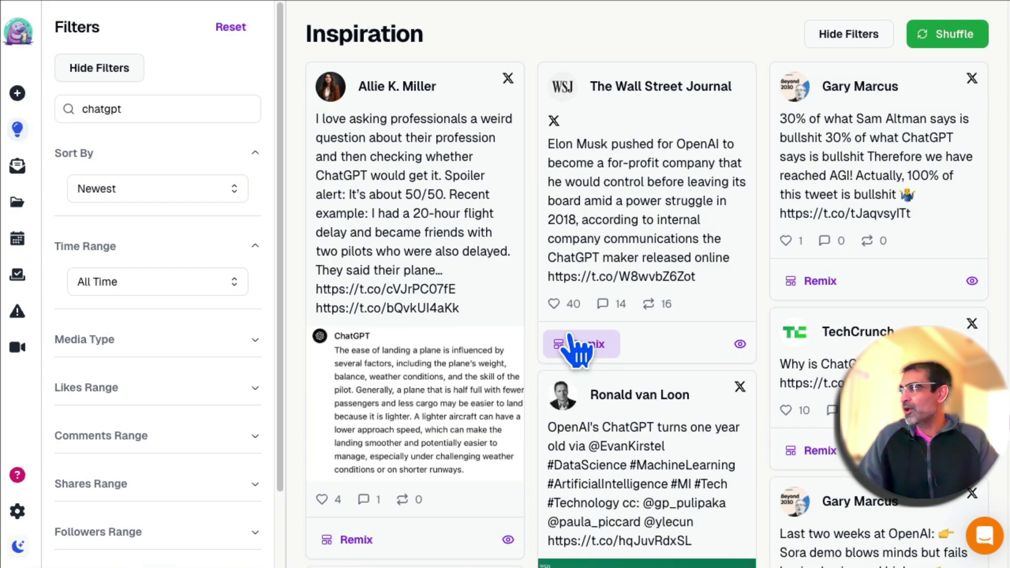
- Open the prompt library and scroll through the built-in prompts
mouse_move(27, 154)
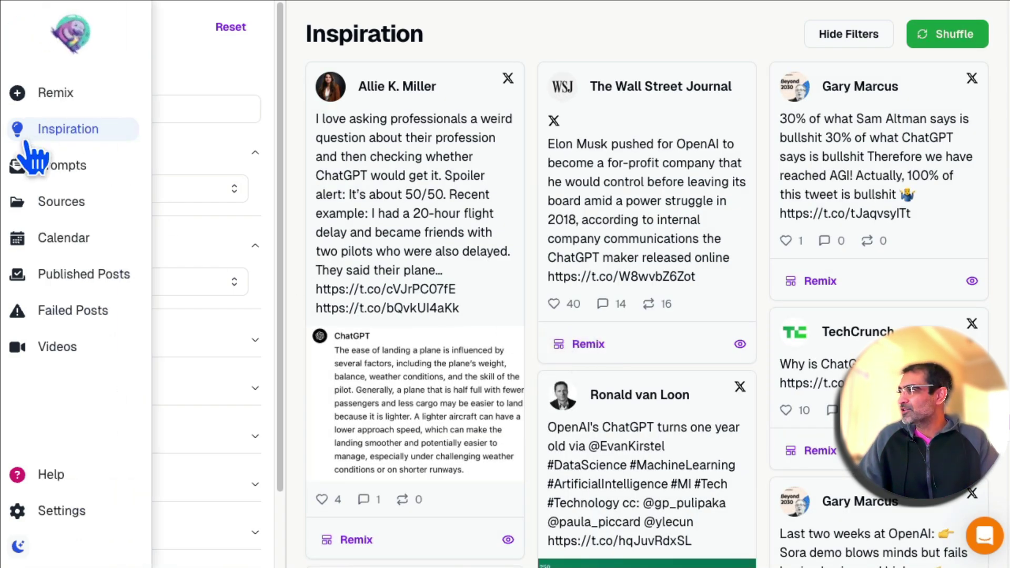
click(74, 169)
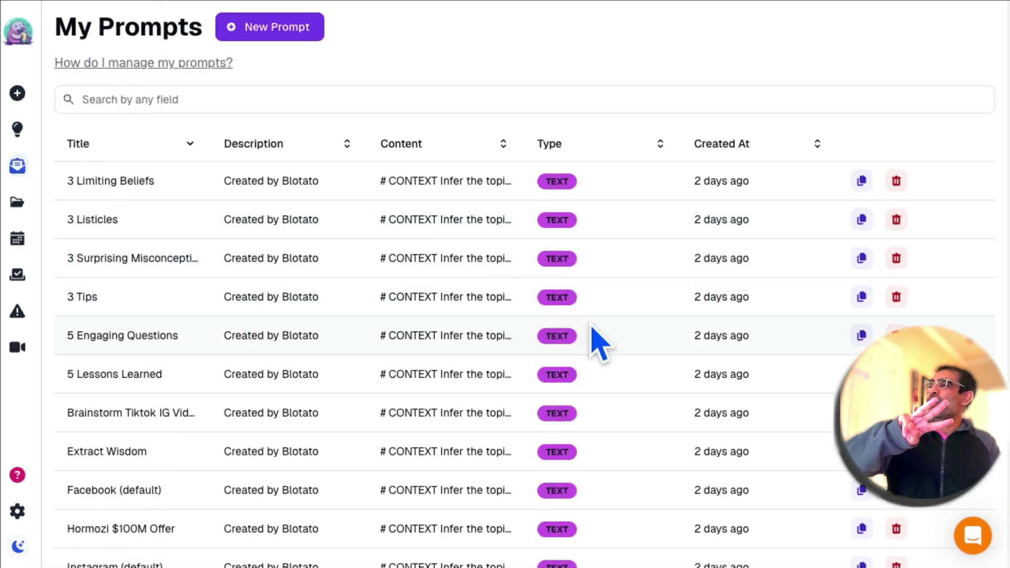
scroll(612, 337, down, 10)
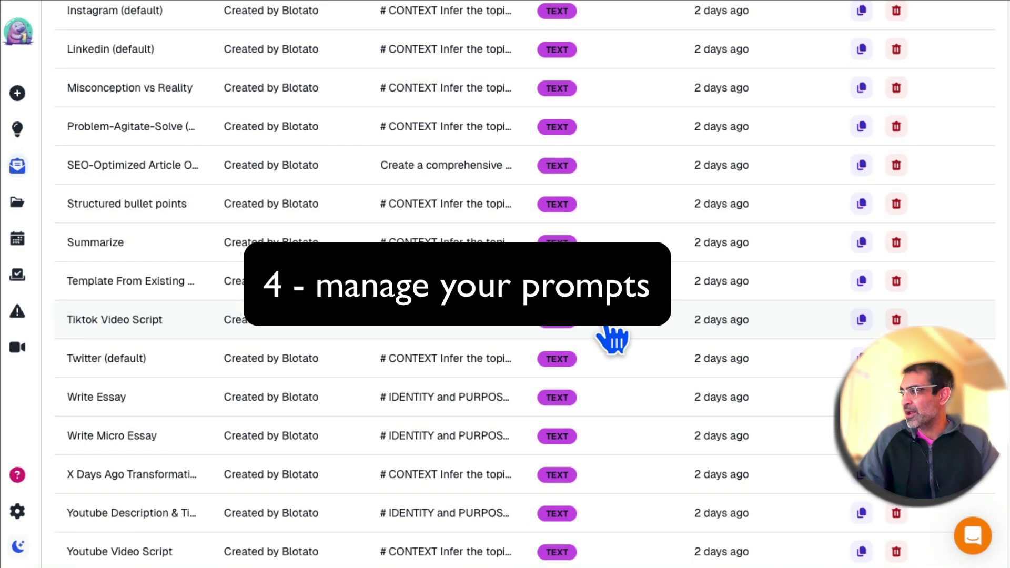
scroll(613, 336, up, 10)
scroll(616, 330, down, 10)
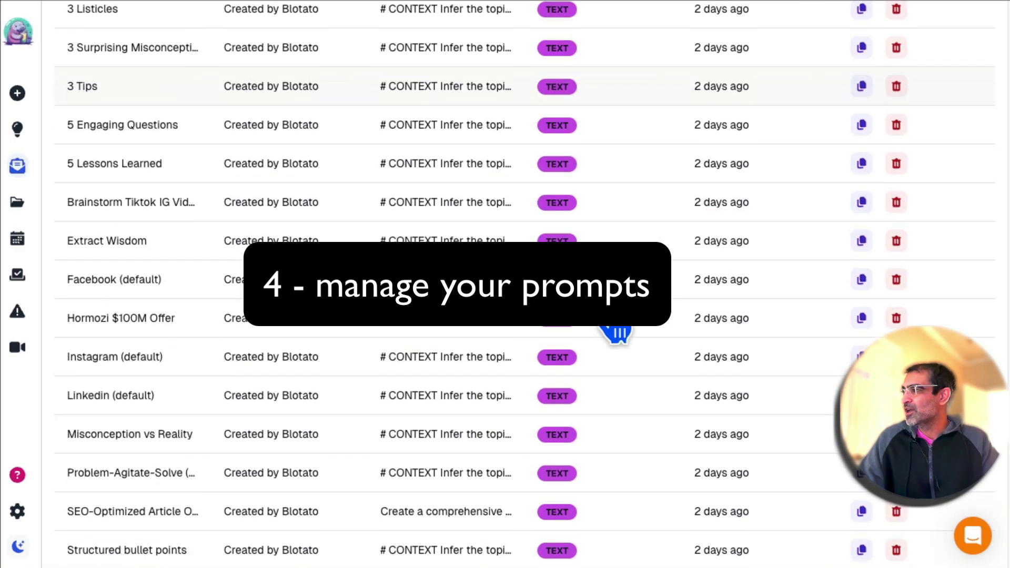
- Inspect the Summarize prompt's text and close it without updating
click(305, 241)
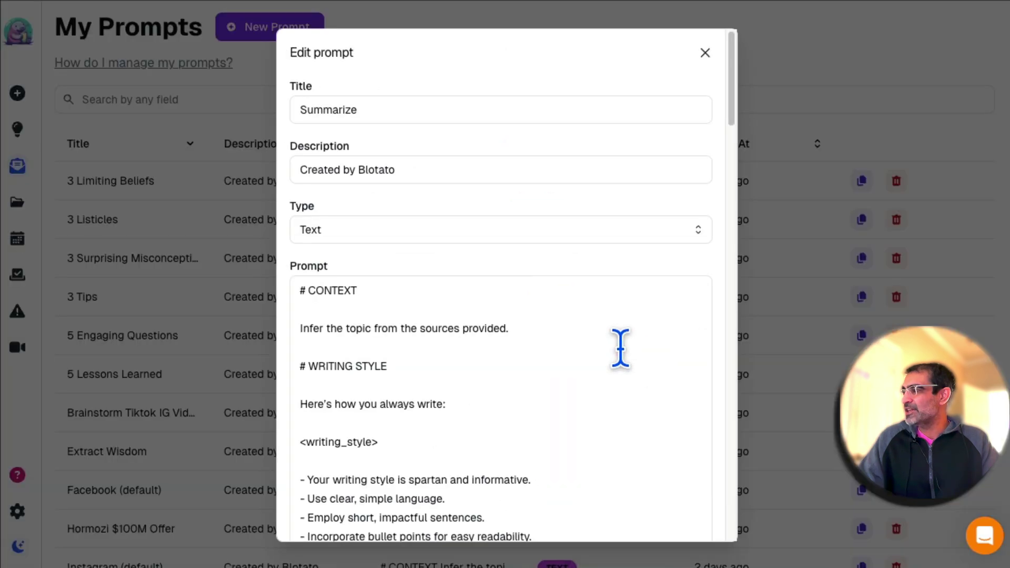
scroll(620, 347, down, 5)
click(548, 260)
scroll(641, 373, down, 20)
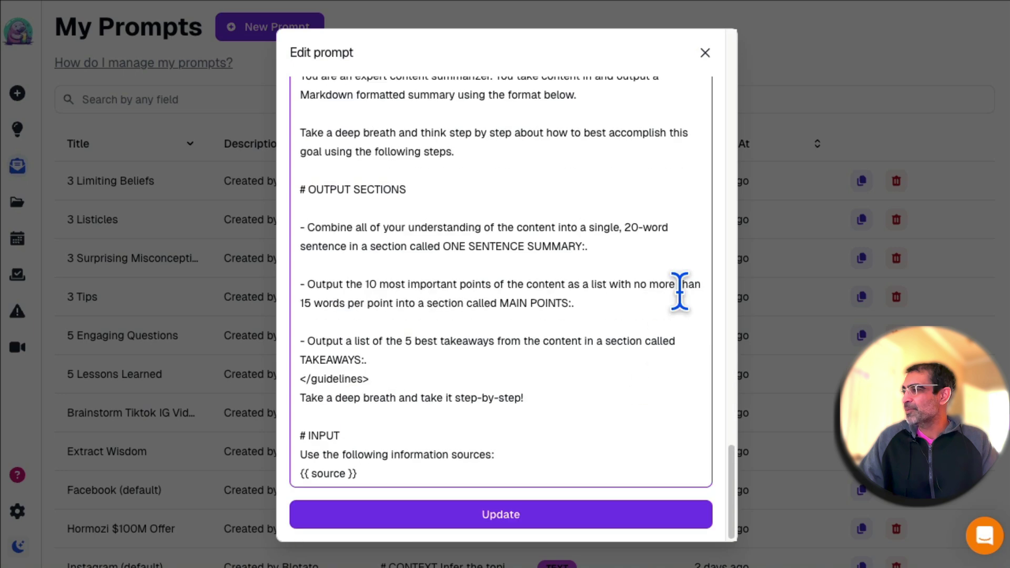
click(704, 54)
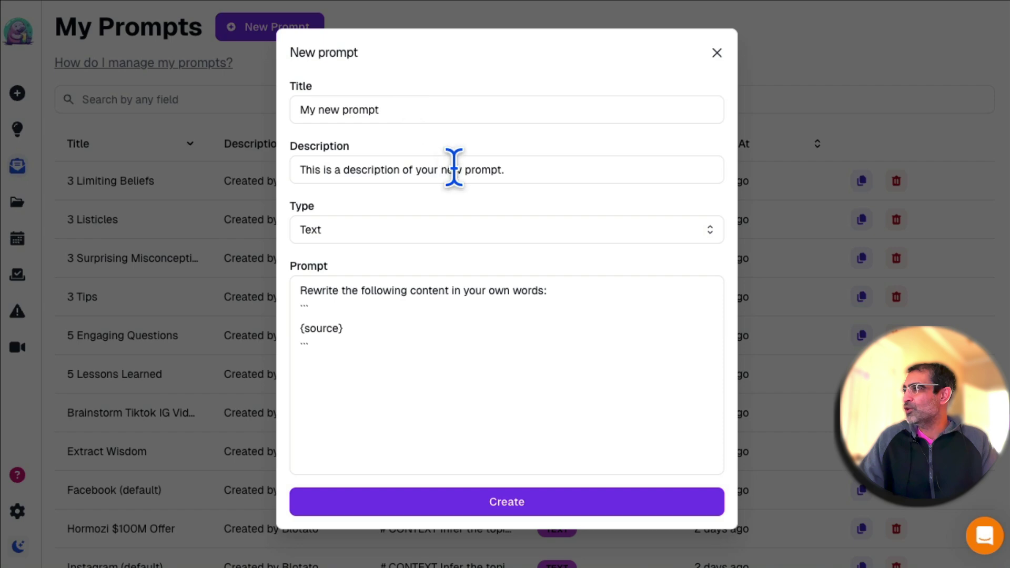
- Look at the New Prompt form and close it without creating a prompt
click(491, 339)
click(716, 53)
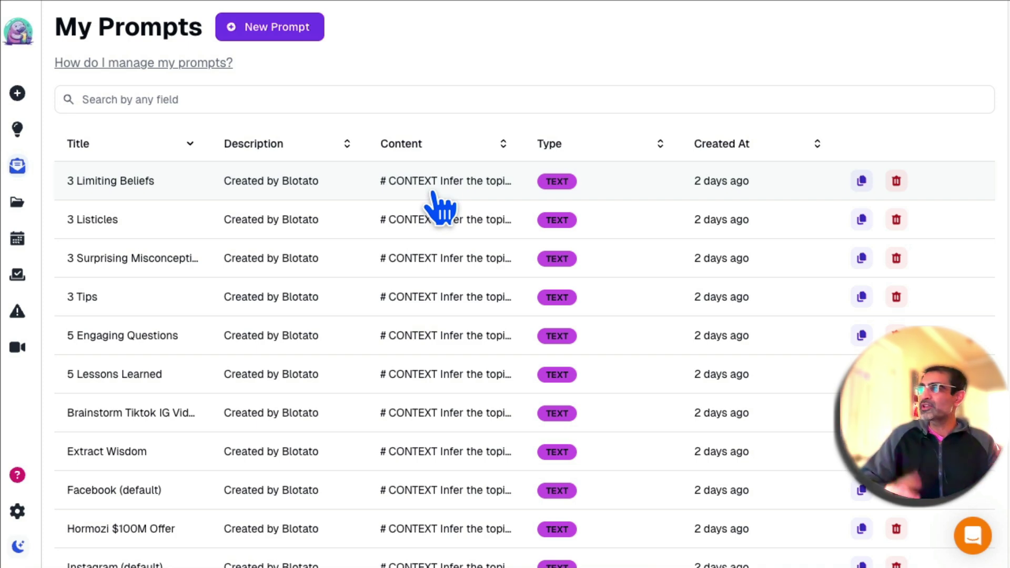
mouse_move(45, 119)
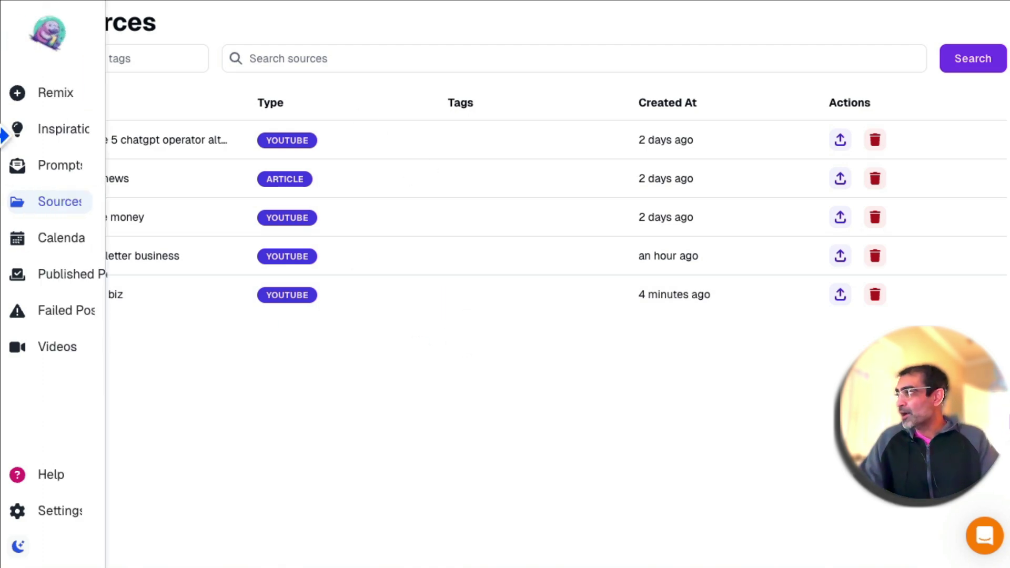
- Back in the Remix editor, remove all post drafts and confirm with Yes
click(57, 98)
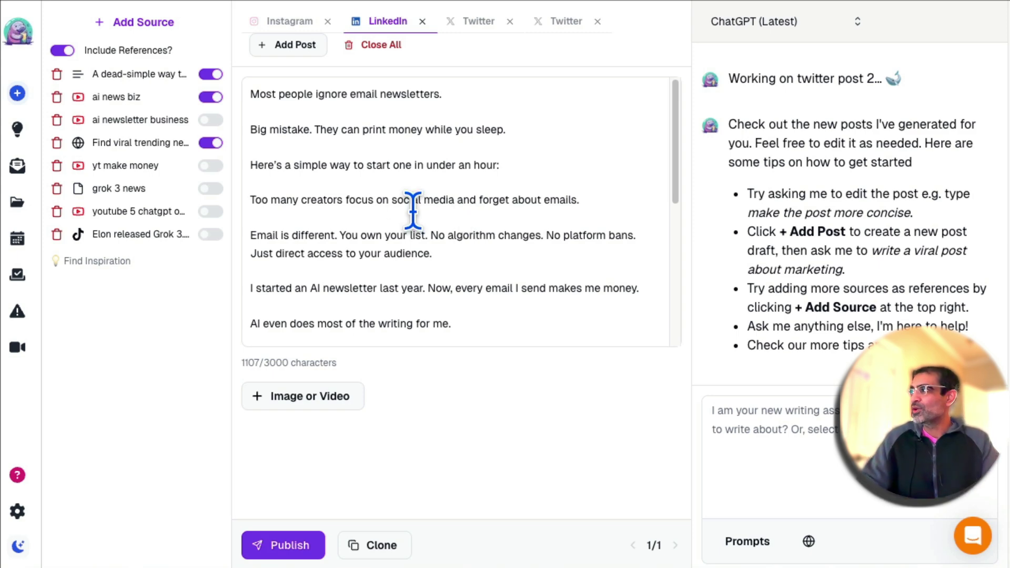
click(379, 47)
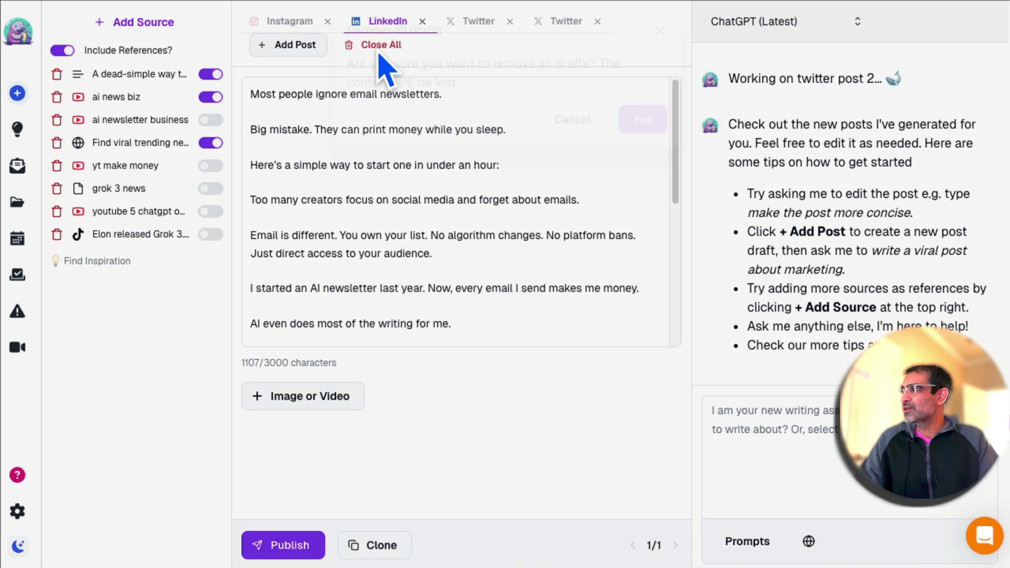
click(648, 141)
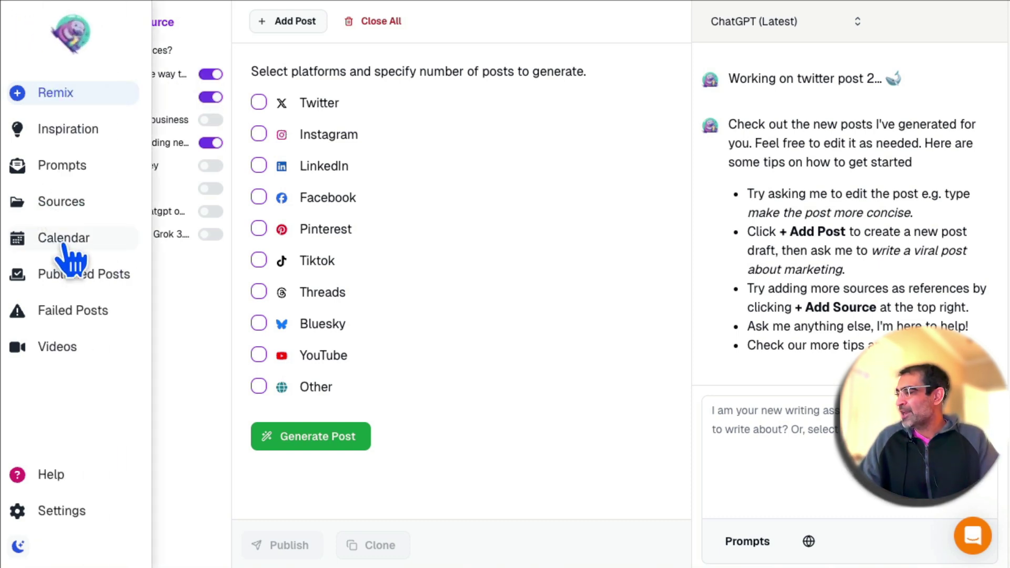
- View the posting calendar, then open the faceless video creator holding the Grok 3.0 script
click(69, 247)
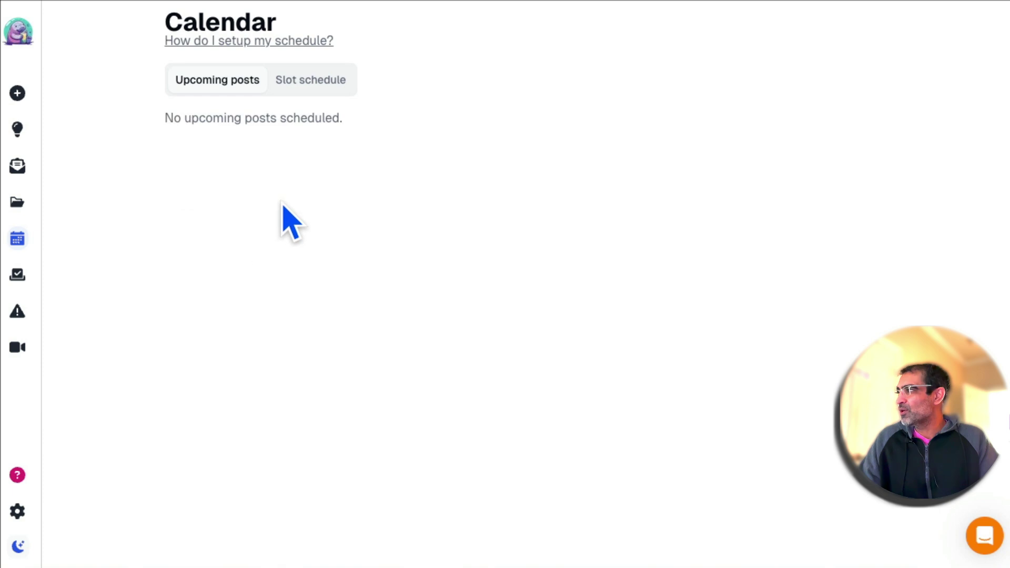
mouse_move(10, 195)
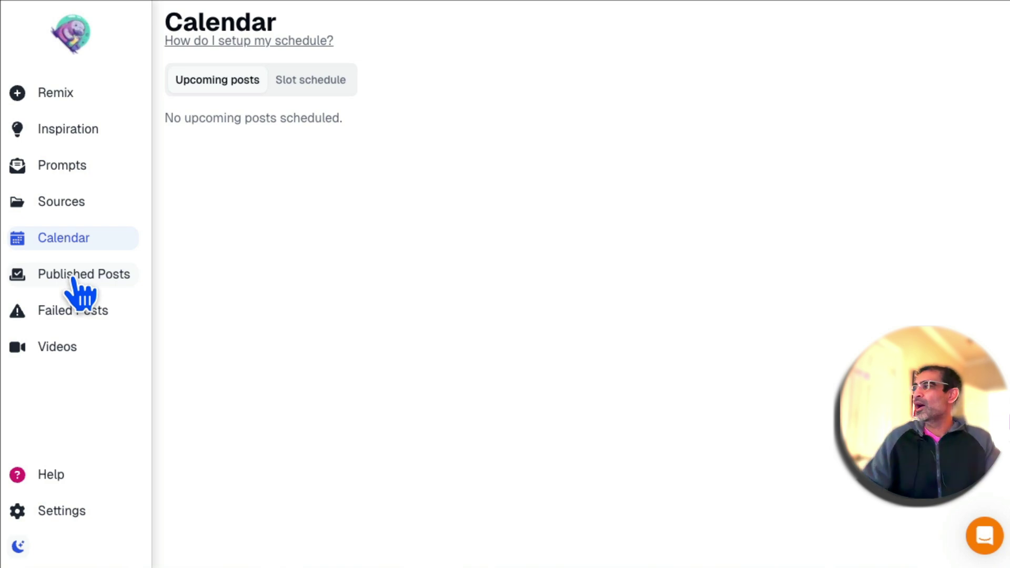
click(64, 356)
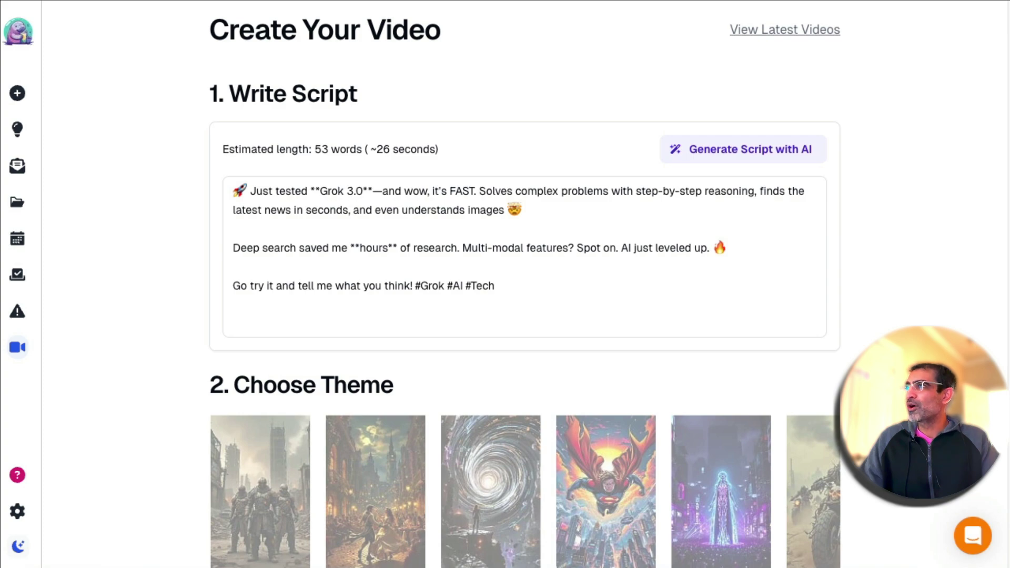
drag(310, 30, 500, 72)
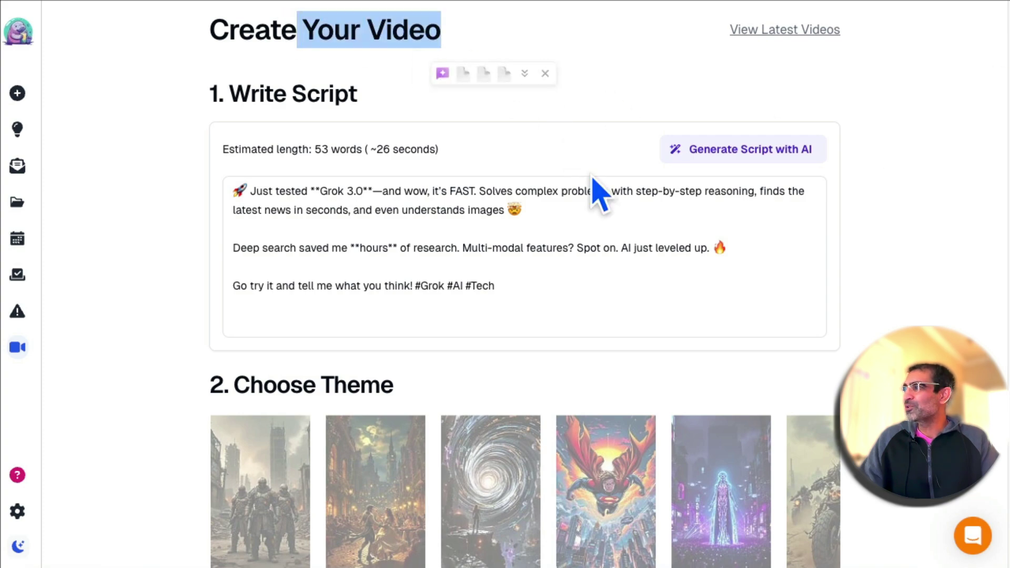
scroll(598, 197, down, 3)
scroll(589, 172, down, 15)
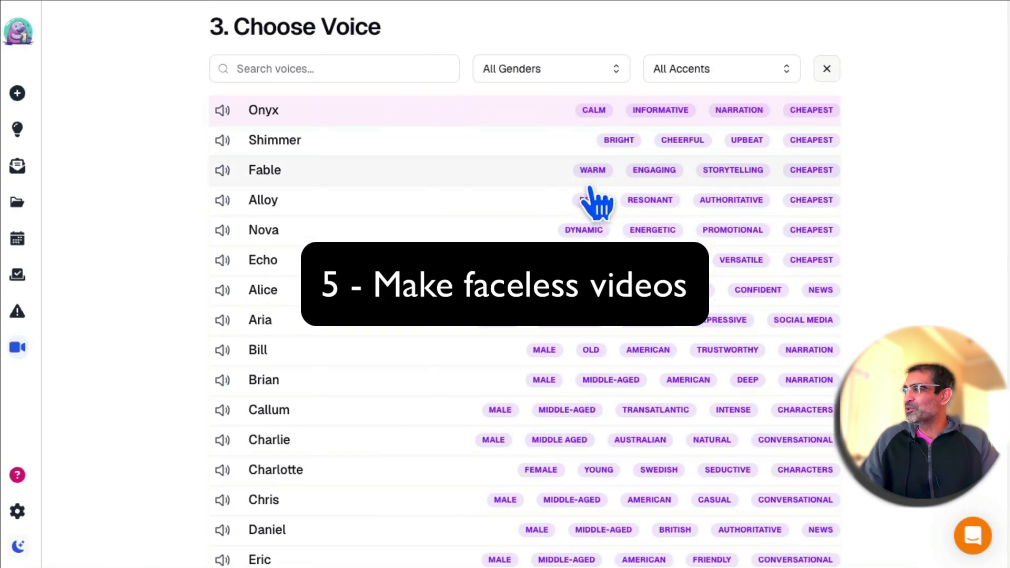
scroll(597, 203, down, 10)
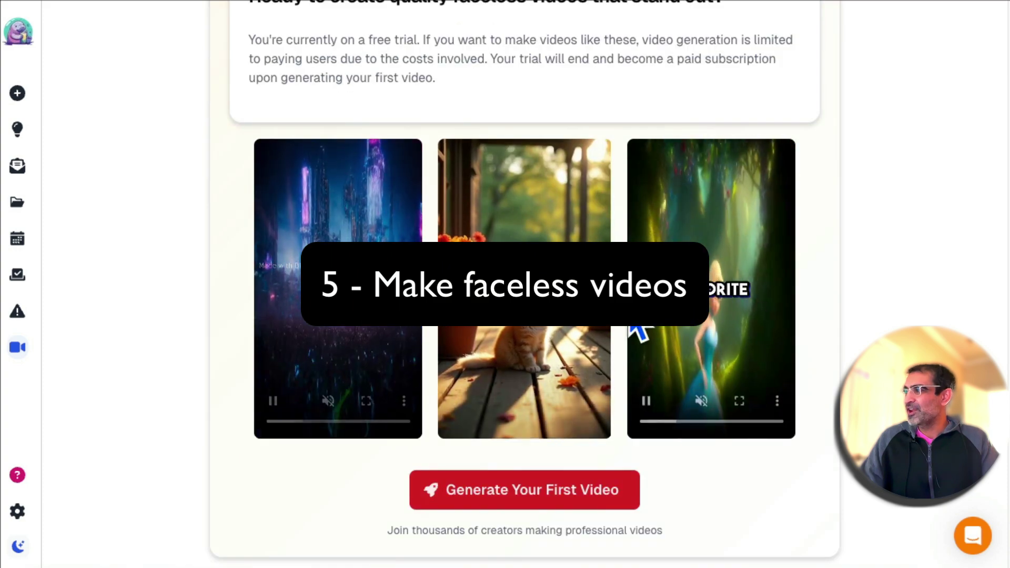
scroll(660, 330, up, 20)
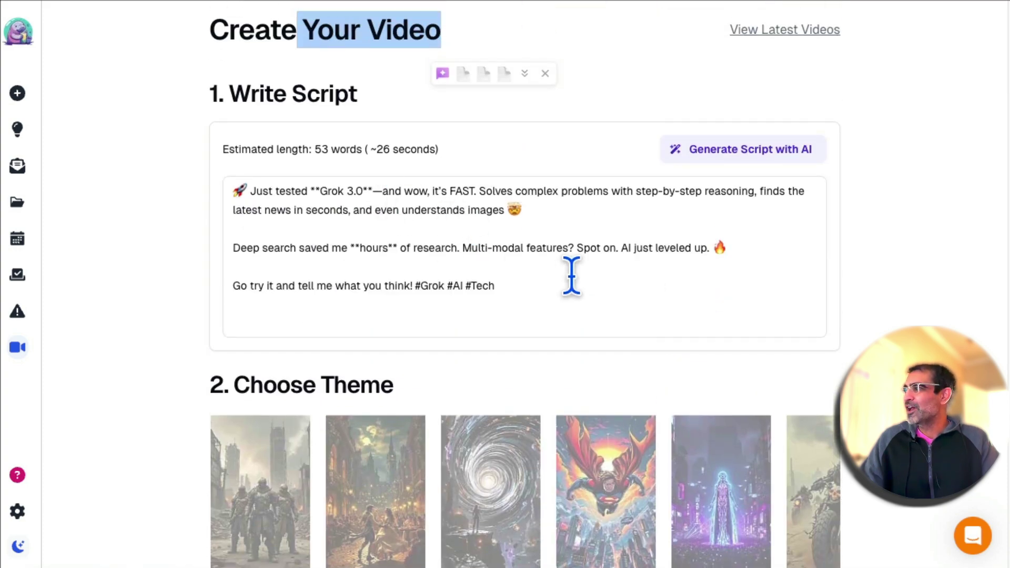
drag(570, 275, 269, 187)
key(ctrl+a)
key(BackSpace)
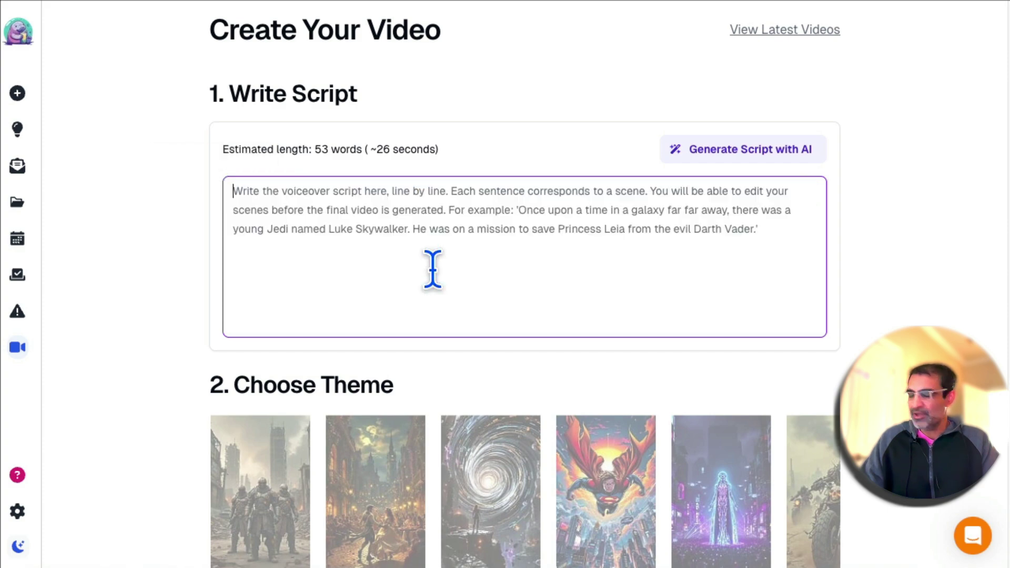
key(ctrl+z)
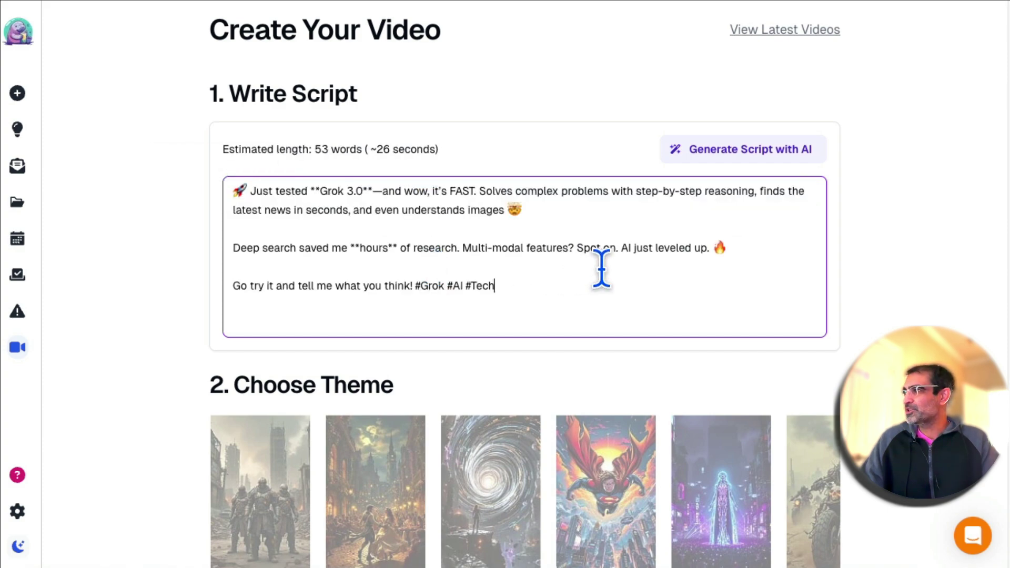
click(726, 152)
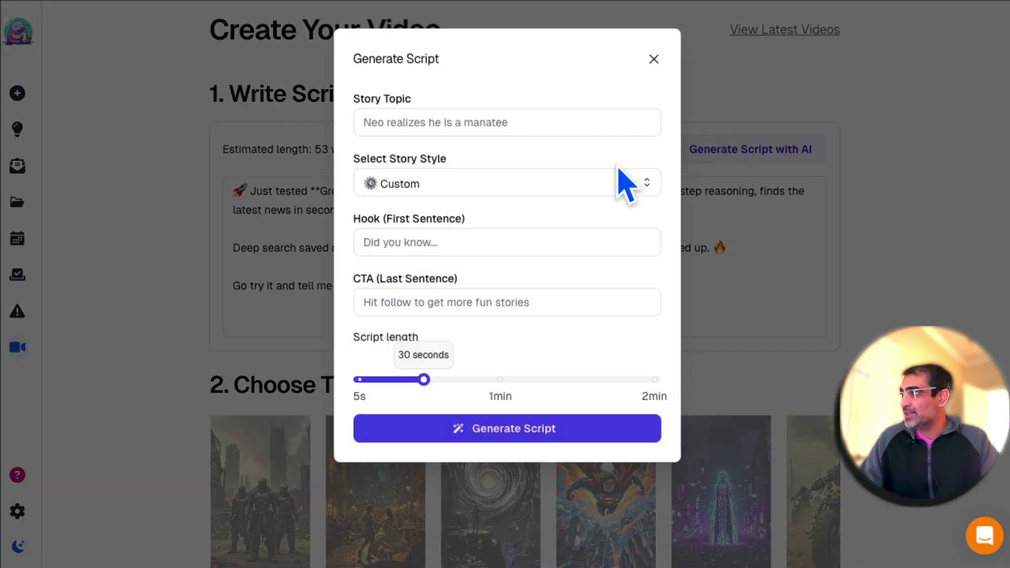
click(486, 193)
scroll(521, 304, down, 3)
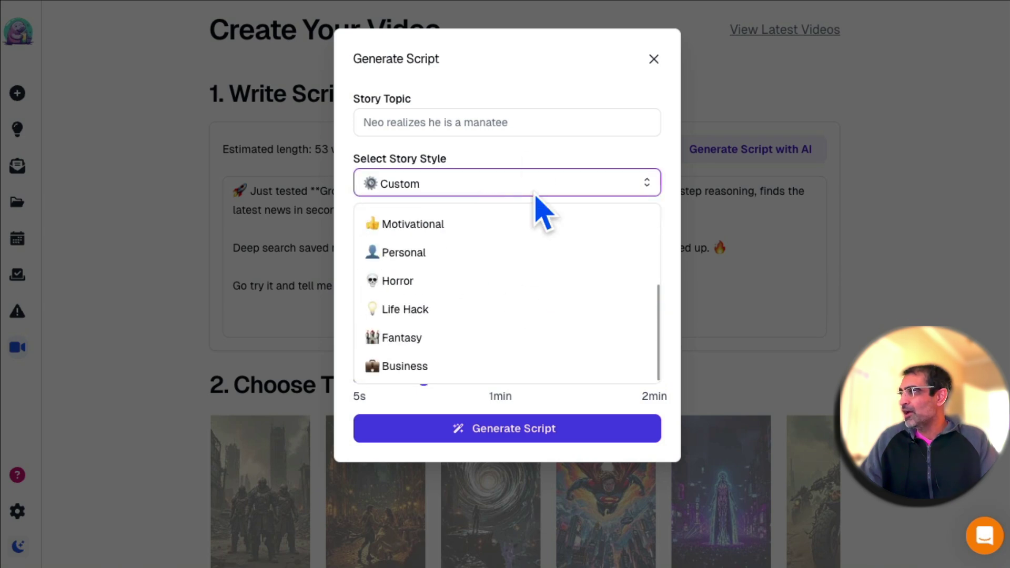
click(578, 183)
click(570, 131)
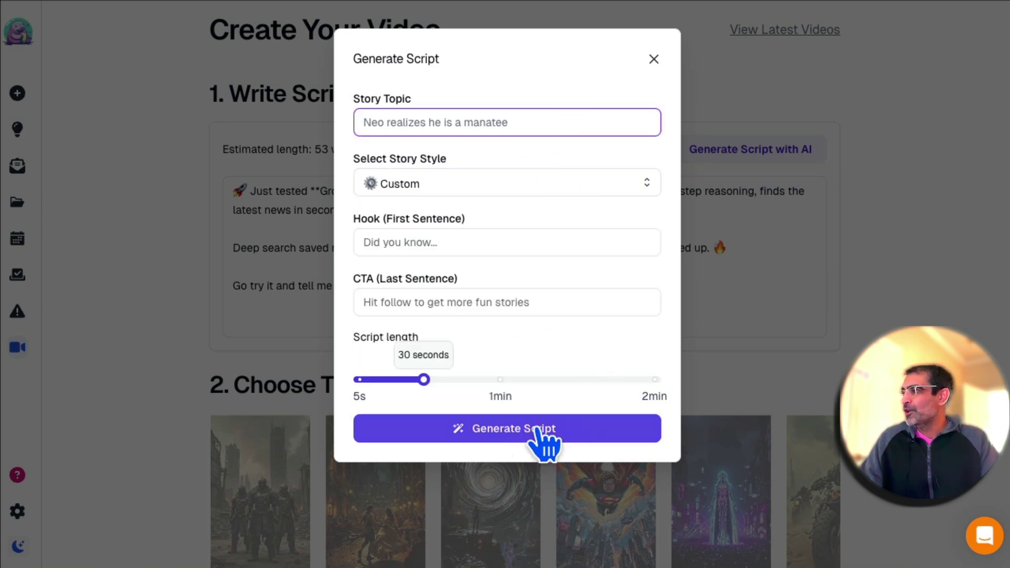
click(654, 60)
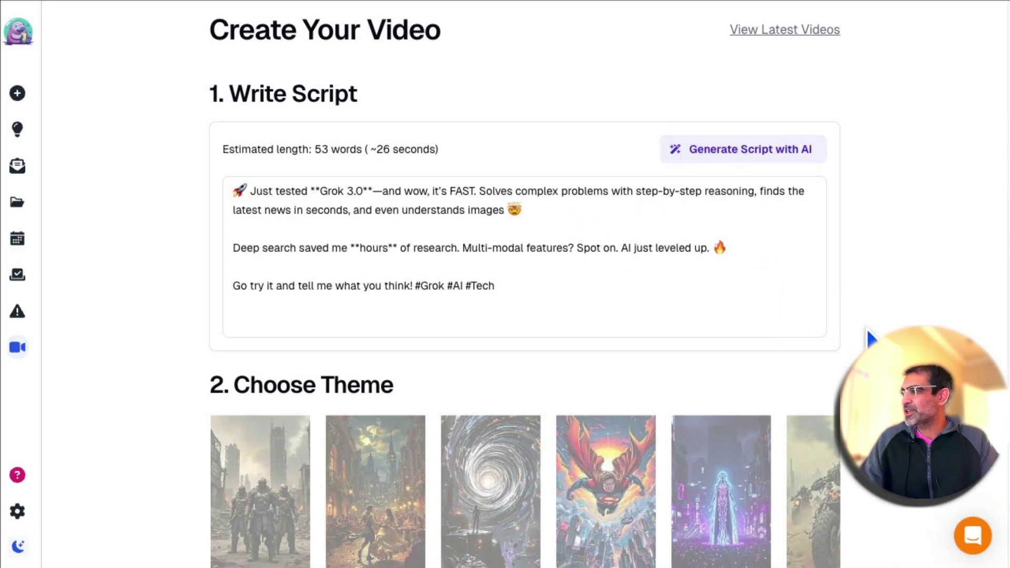
scroll(874, 338, down, 3)
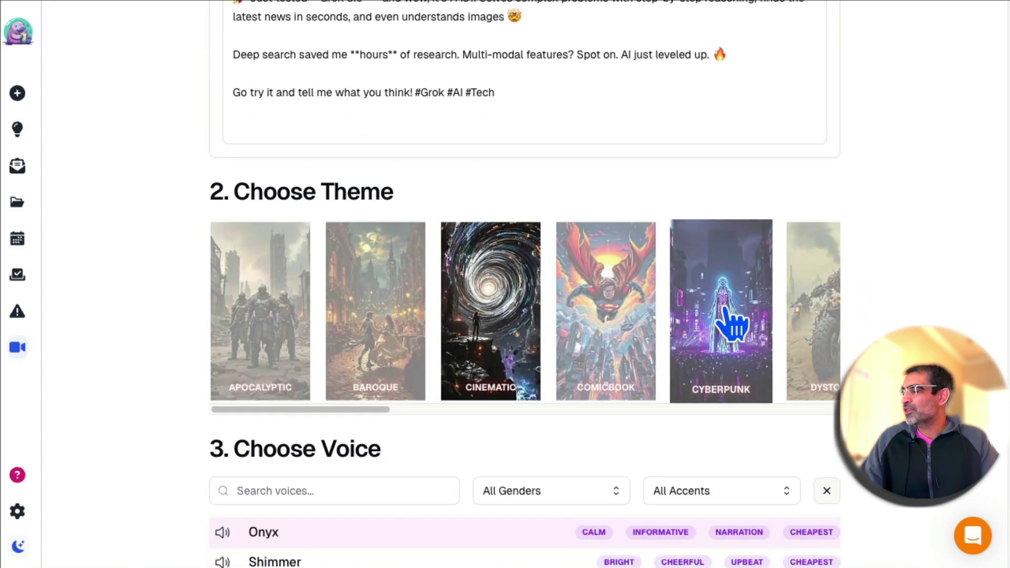
scroll(476, 268, down, 2)
drag(381, 329, 728, 333)
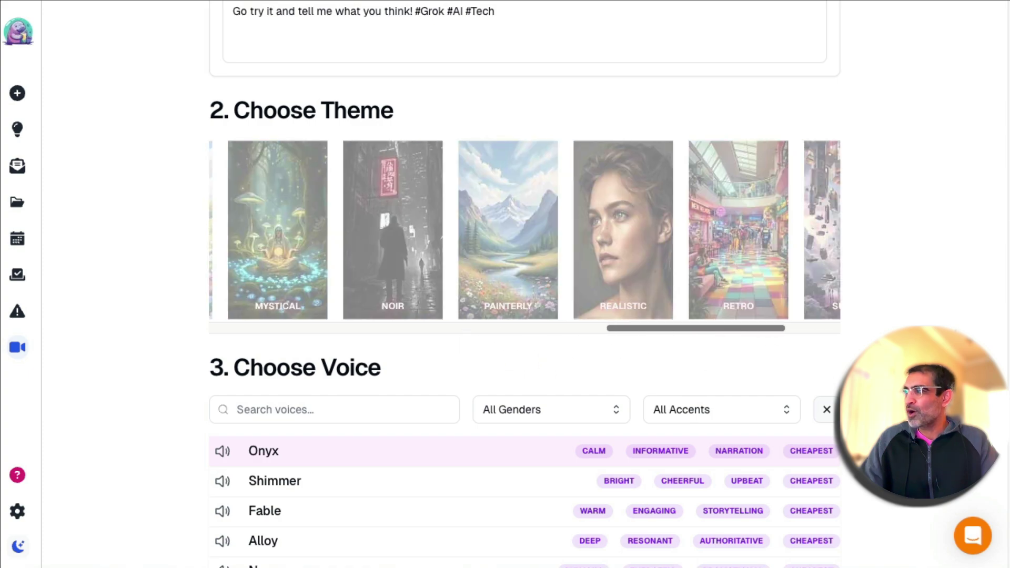
scroll(439, 243, down, 5)
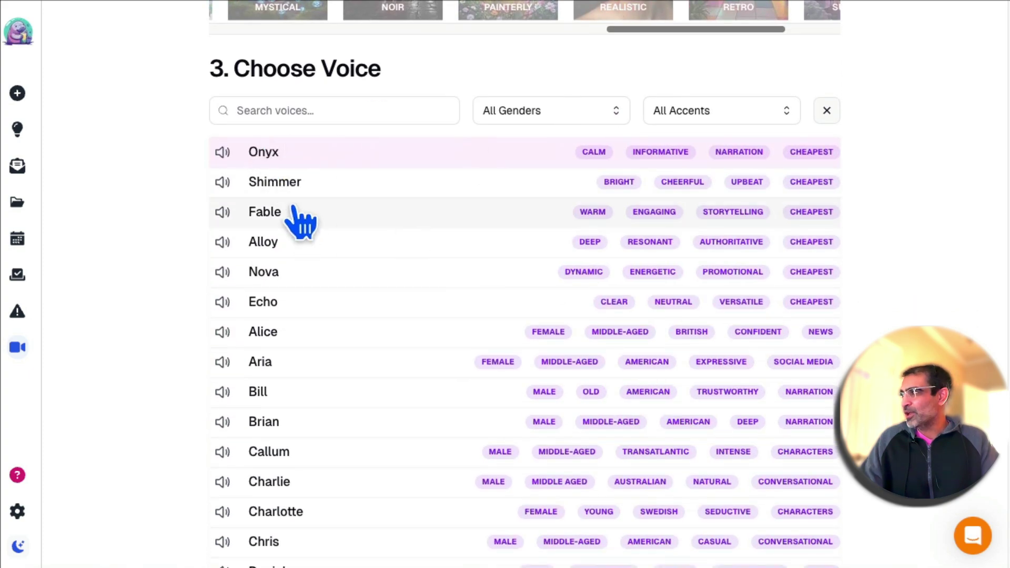
click(541, 113)
click(539, 178)
click(683, 121)
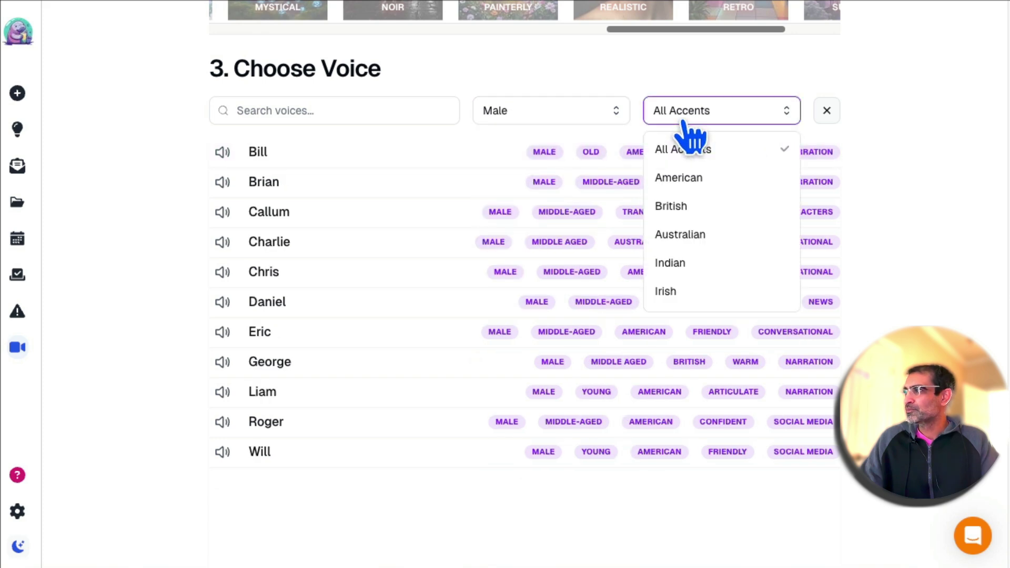
click(724, 210)
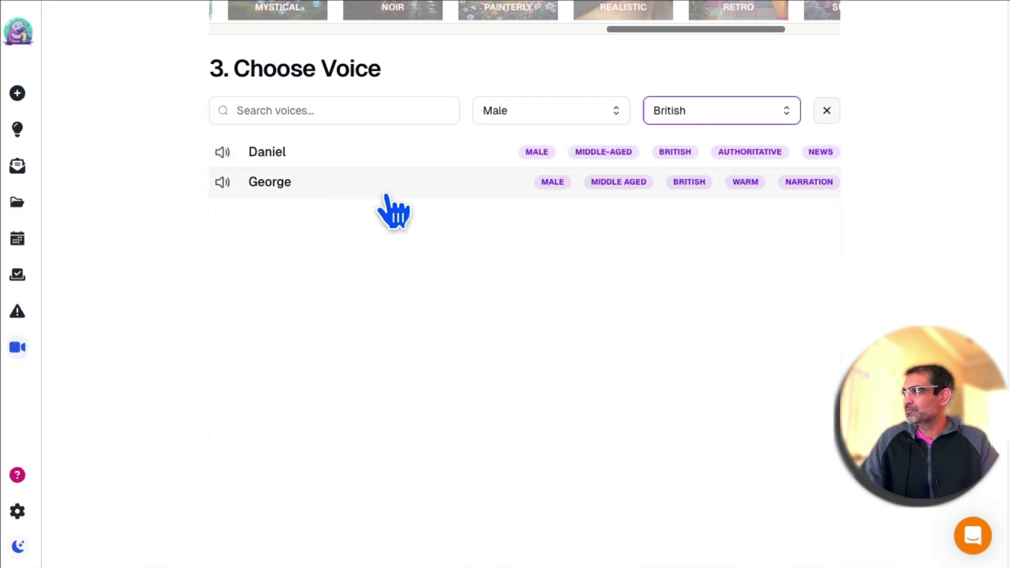
click(826, 111)
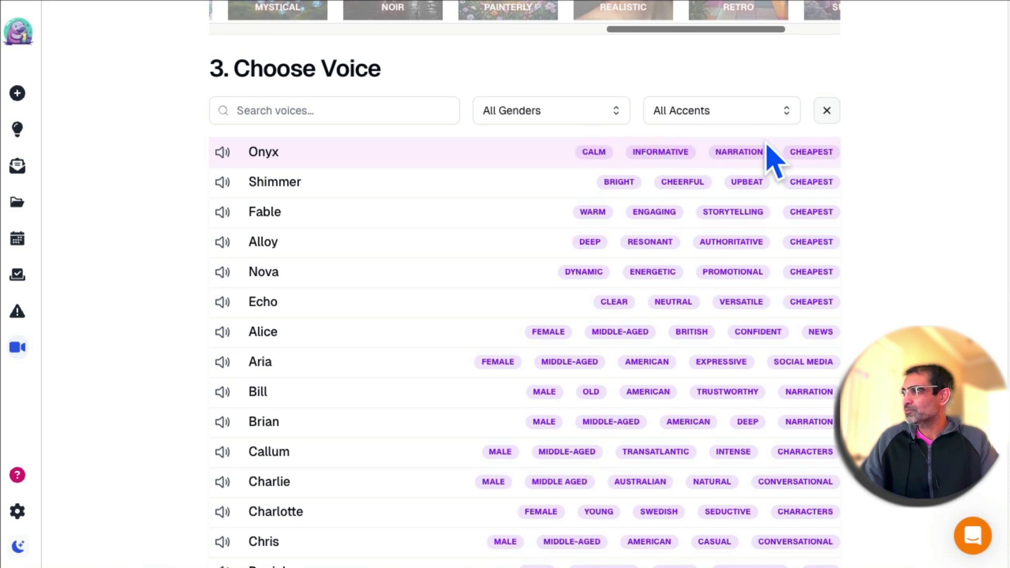
scroll(828, 182, down, 10)
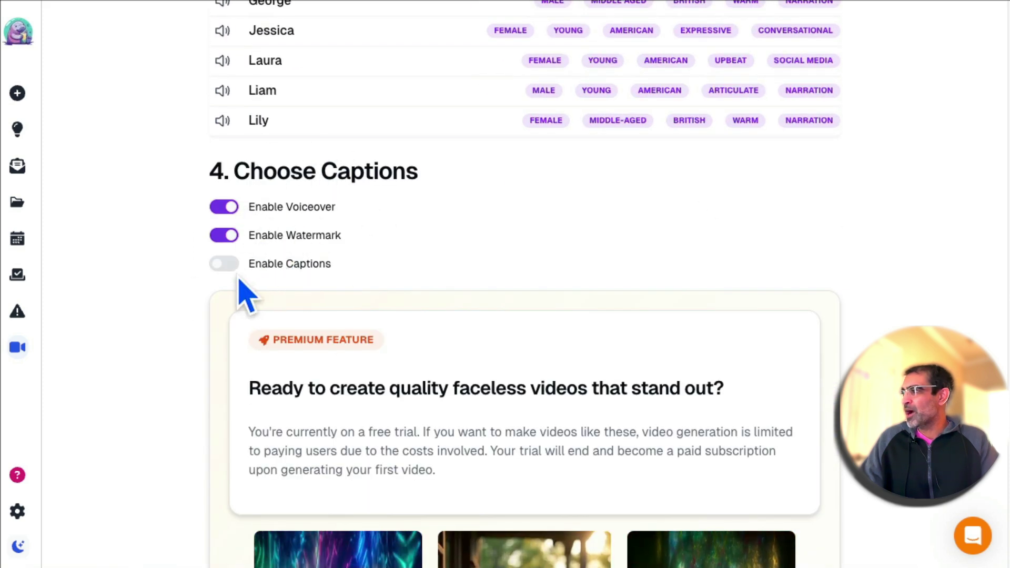
scroll(856, 334, down, 6)
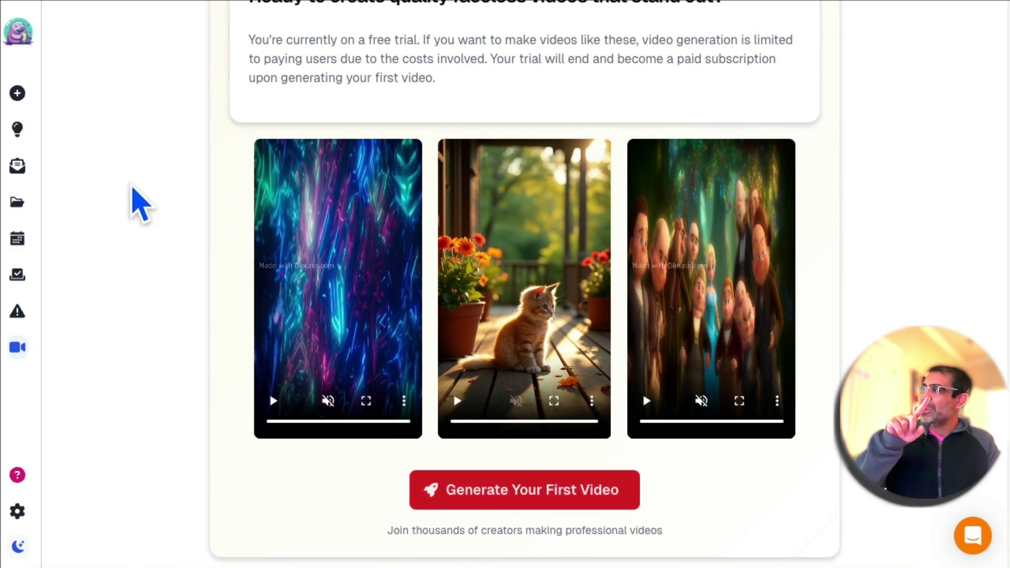
mouse_move(45, 97)
click(61, 133)
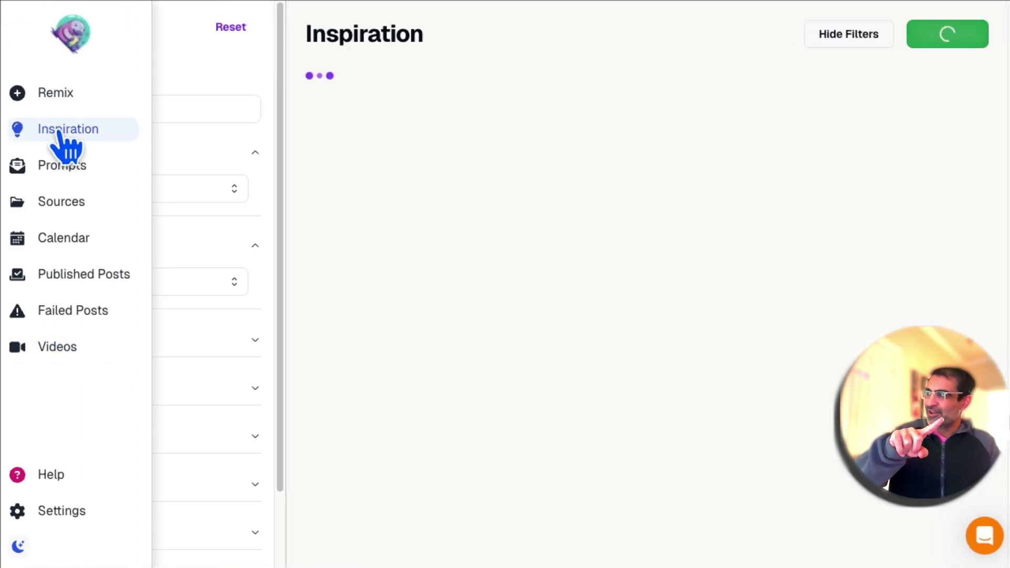
click(69, 93)
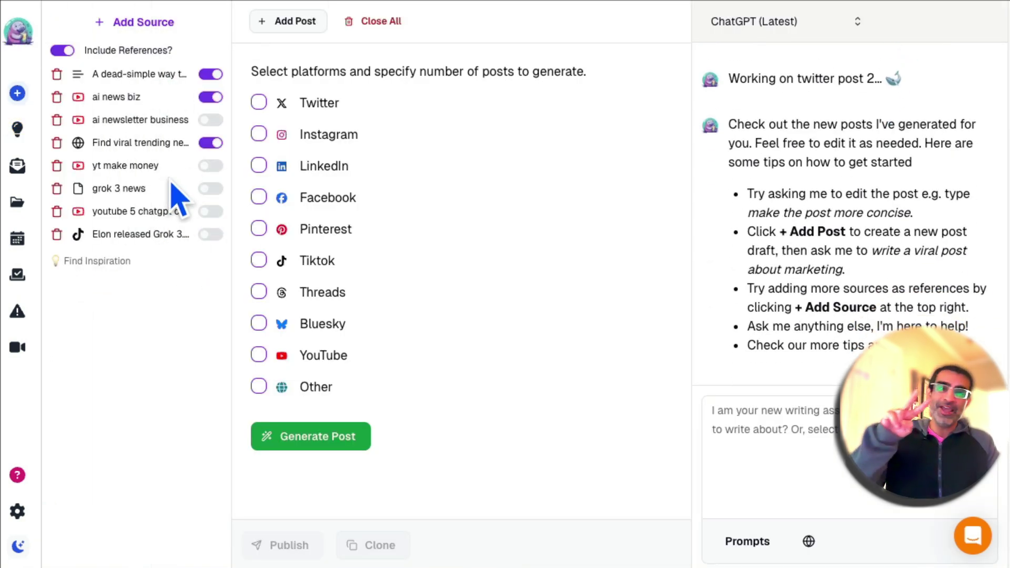
mouse_move(65, 216)
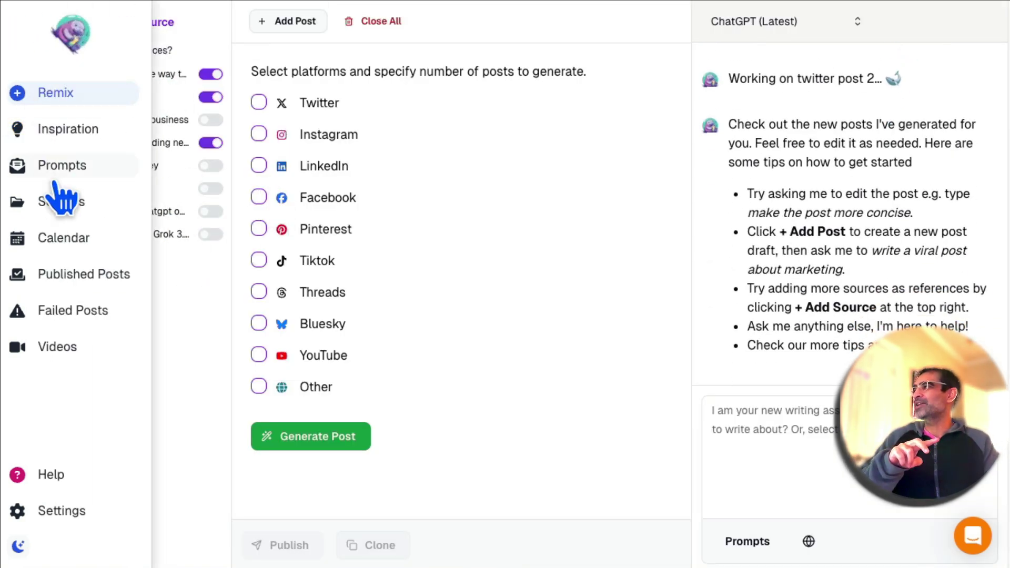
click(75, 208)
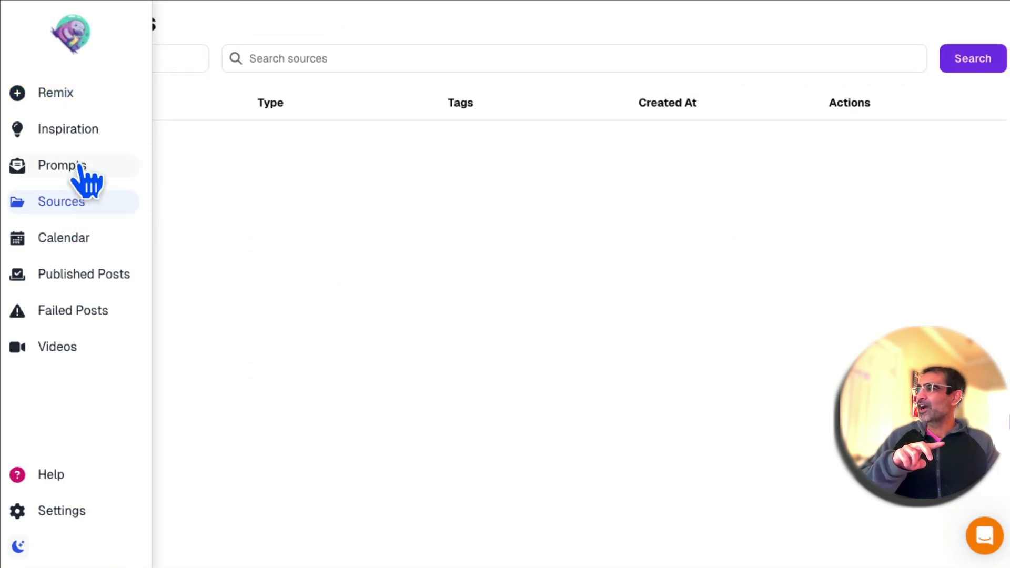
click(80, 167)
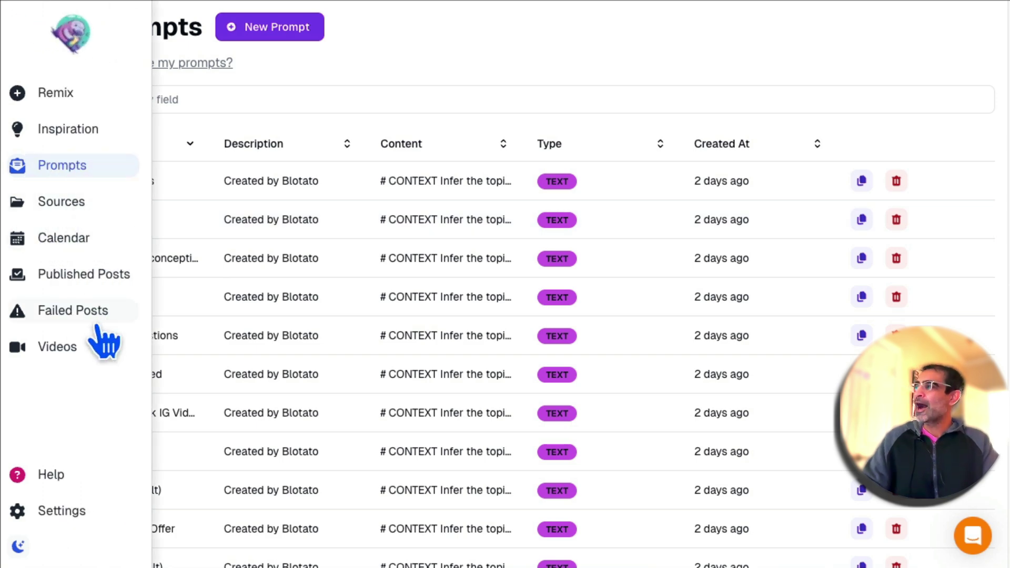
click(98, 357)
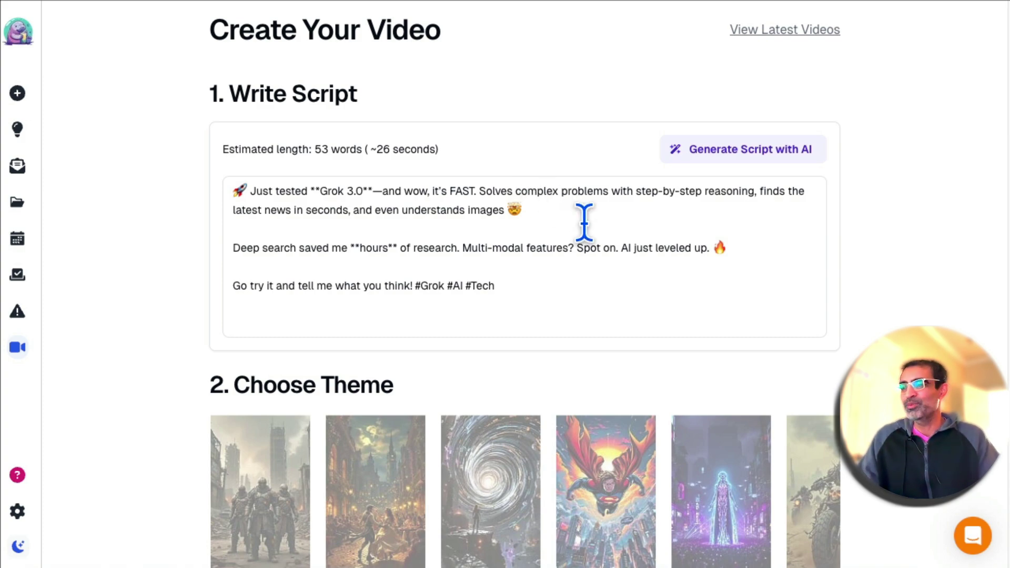
scroll(583, 228, down, 12)
scroll(873, 336, down, 15)
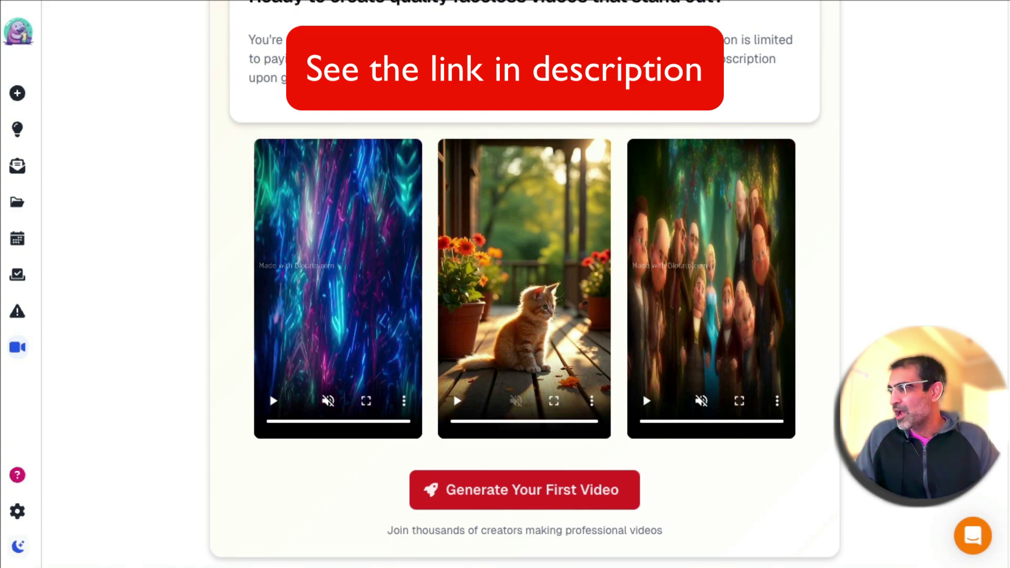
scroll(888, 329, up, 15)
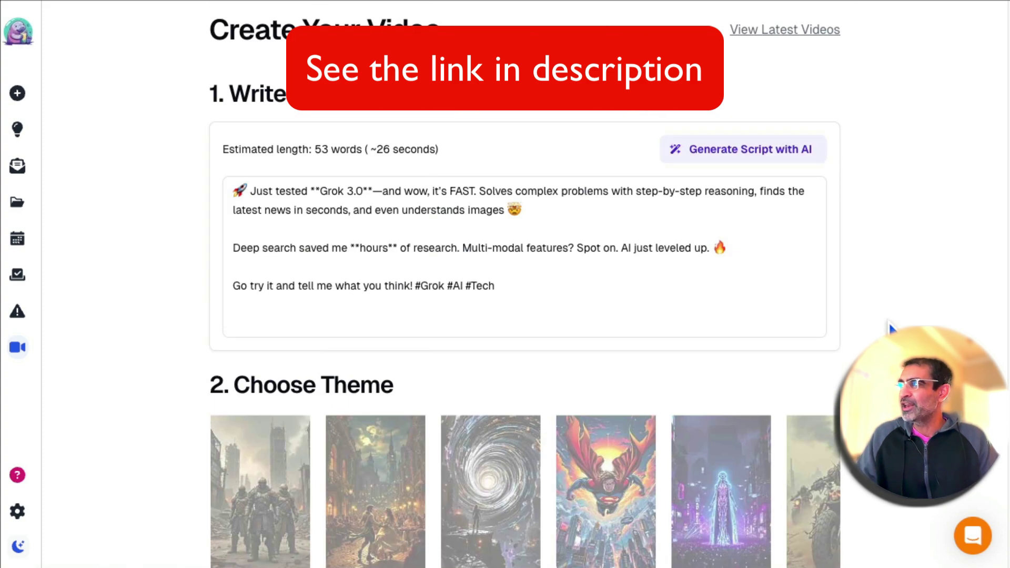